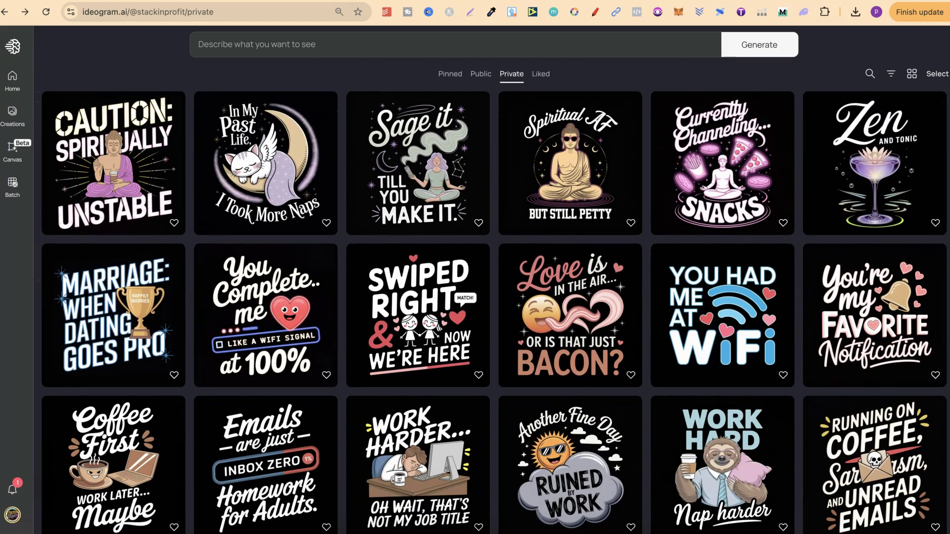
Browse the Private gallery, then expand the prompt bar to show Magic Prompt, 1:1 and Turbo settings
{"action": "scroll", "coordinate": [265, 339], "scroll_direction": "down", "scroll_amount": 6}
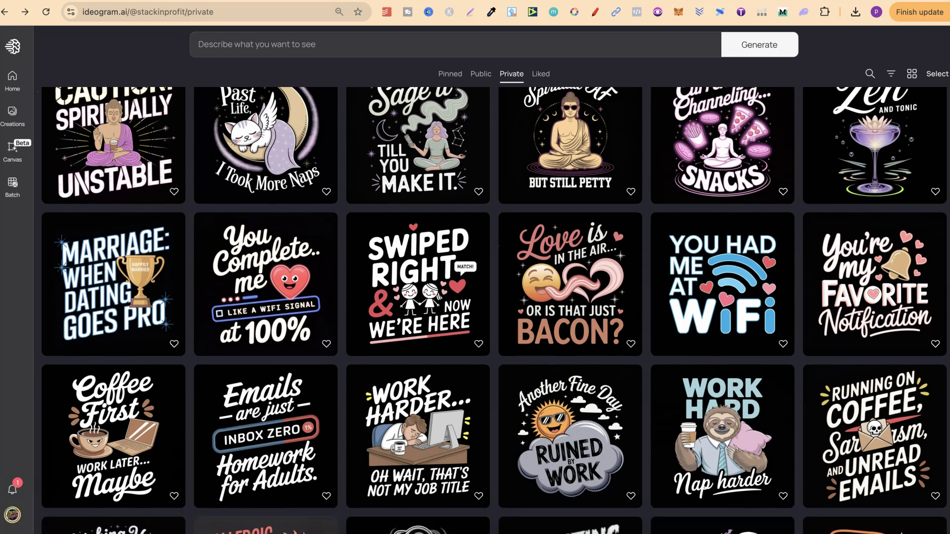
{"action": "scroll", "coordinate": [266, 339], "scroll_direction": "down", "scroll_amount": 3}
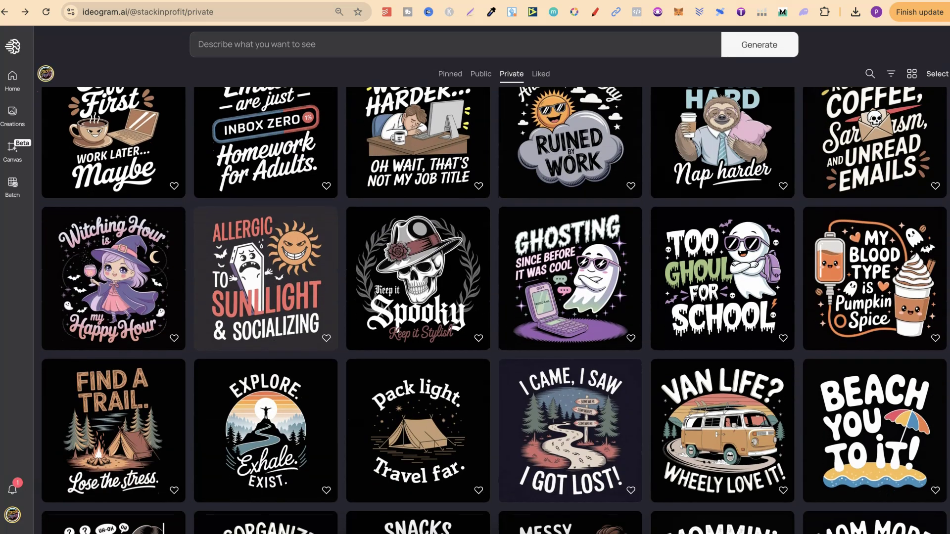
{"action": "scroll", "coordinate": [266, 339], "scroll_direction": "up", "scroll_amount": 4}
{"action": "scroll", "coordinate": [265, 338], "scroll_direction": "up", "scroll_amount": 6}
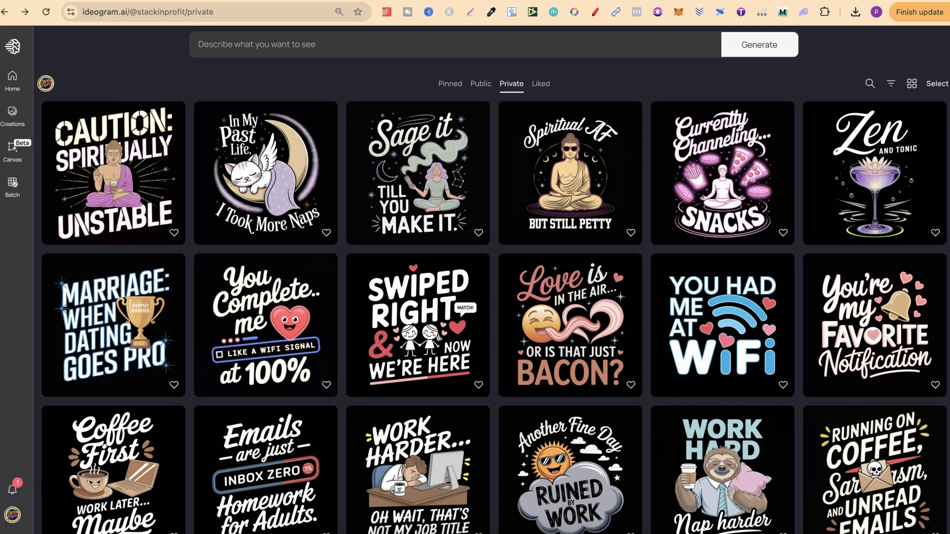
{"action": "left_click", "coordinate": [465, 42]}
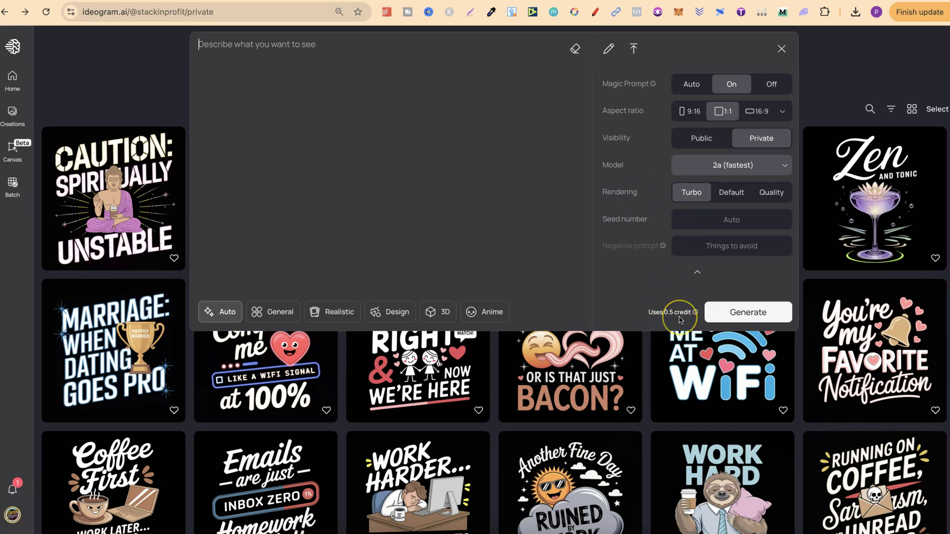
Collapse the generation panel back to the single prompt bar above the gallery
{"action": "left_click", "coordinate": [946, 320]}
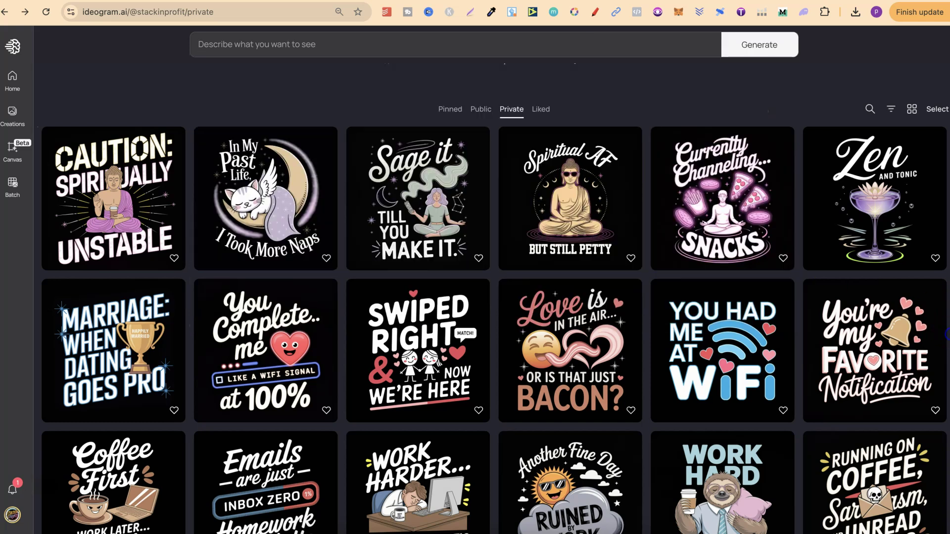
{"action": "scroll", "coordinate": [495, 301], "scroll_direction": "down", "scroll_amount": 3}
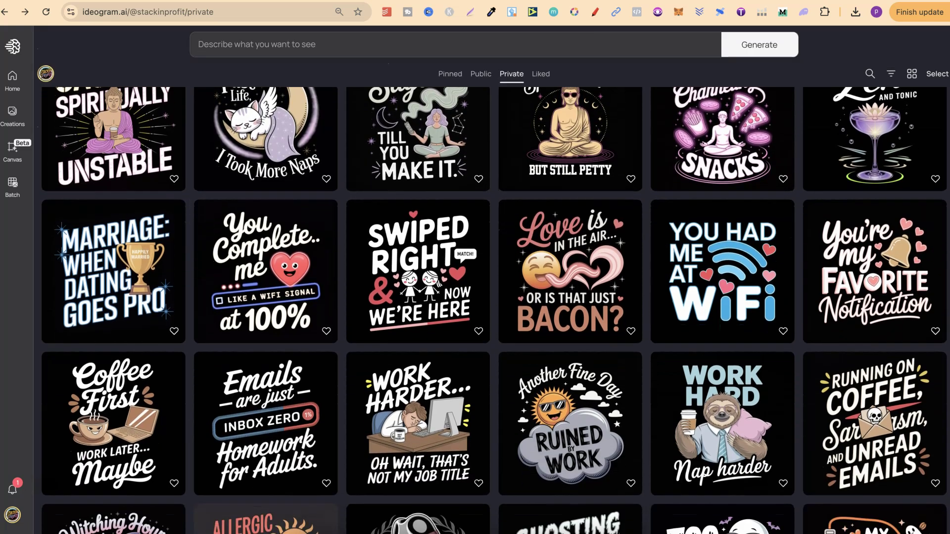
{"action": "scroll", "coordinate": [495, 310], "scroll_direction": "down", "scroll_amount": 2}
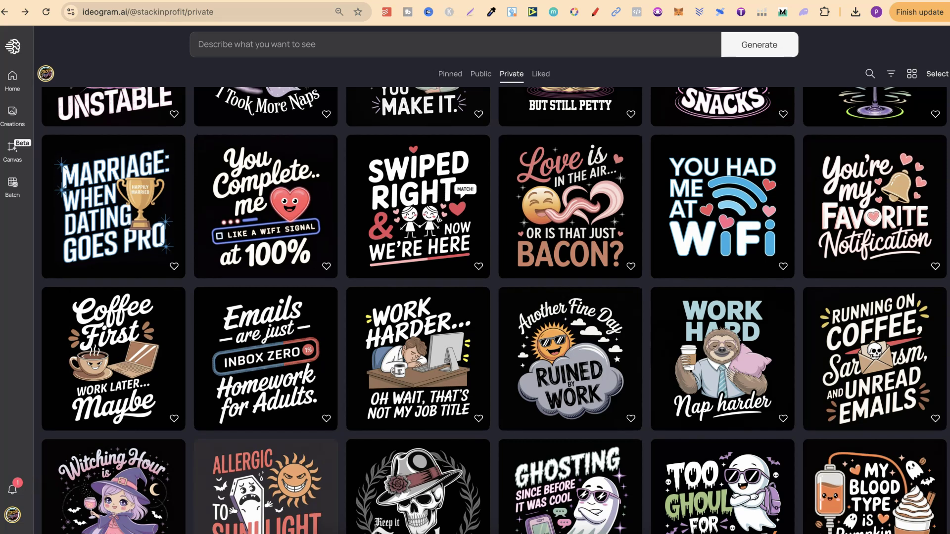
{"action": "scroll", "coordinate": [494, 310], "scroll_direction": "up", "scroll_amount": 3}
{"action": "scroll", "coordinate": [495, 302], "scroll_direction": "down", "scroll_amount": 2}
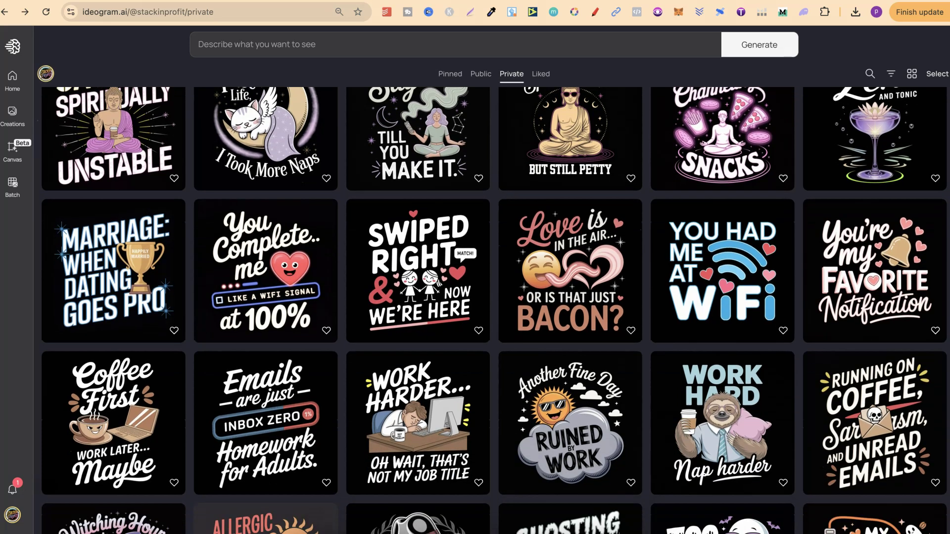
{"action": "scroll", "coordinate": [494, 310], "scroll_direction": "down", "scroll_amount": 3}
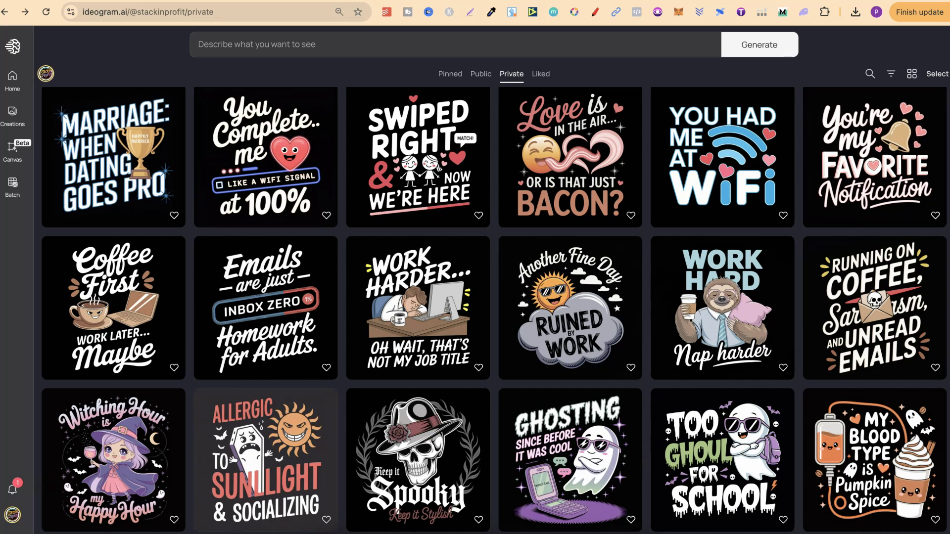
{"action": "scroll", "coordinate": [494, 310], "scroll_direction": "down", "scroll_amount": 2}
{"action": "scroll", "coordinate": [494, 310], "scroll_direction": "down", "scroll_amount": 1}
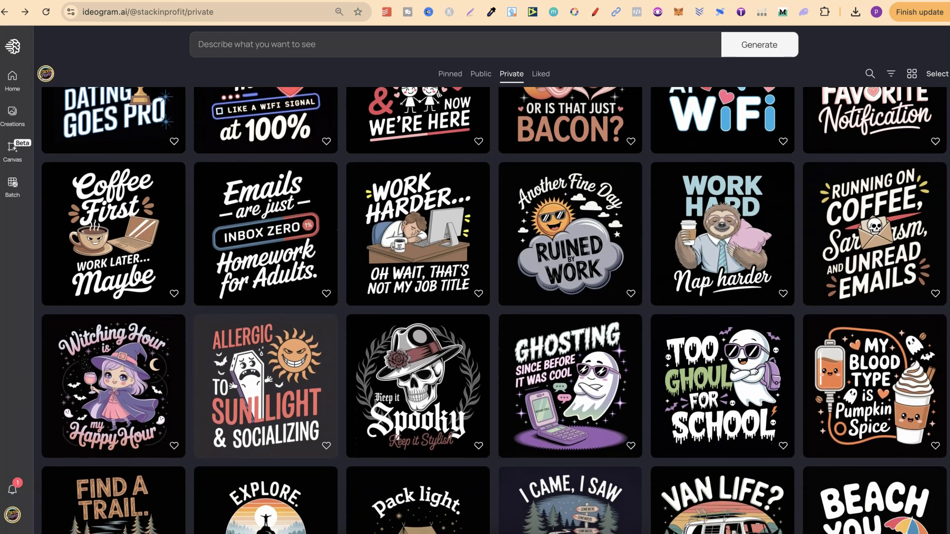
{"action": "scroll", "coordinate": [494, 310], "scroll_direction": "down", "scroll_amount": 3}
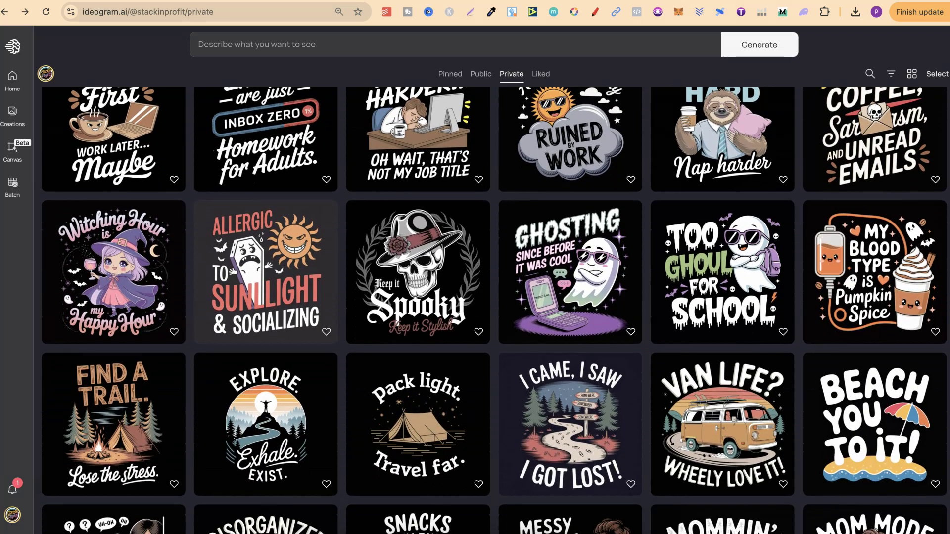
{"action": "scroll", "coordinate": [494, 310], "scroll_direction": "down", "scroll_amount": 4}
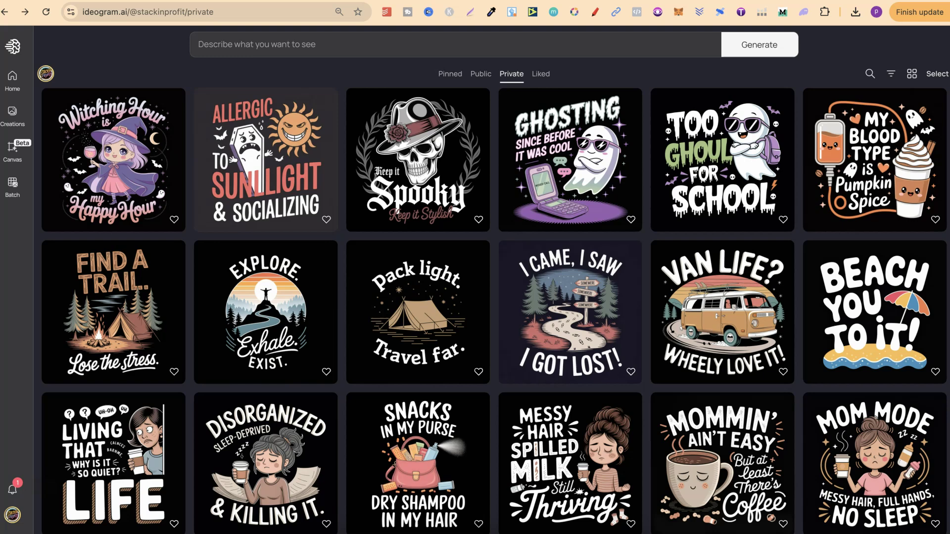
{"action": "scroll", "coordinate": [494, 311], "scroll_direction": "up", "scroll_amount": 7}
{"action": "scroll", "coordinate": [495, 310], "scroll_direction": "up", "scroll_amount": 8}
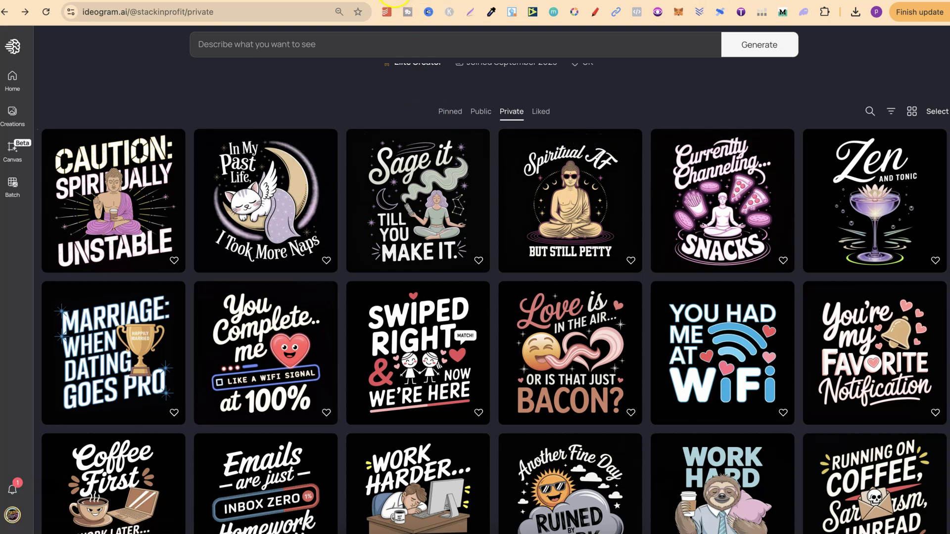
{"action": "left_click", "coordinate": [393, 1]}
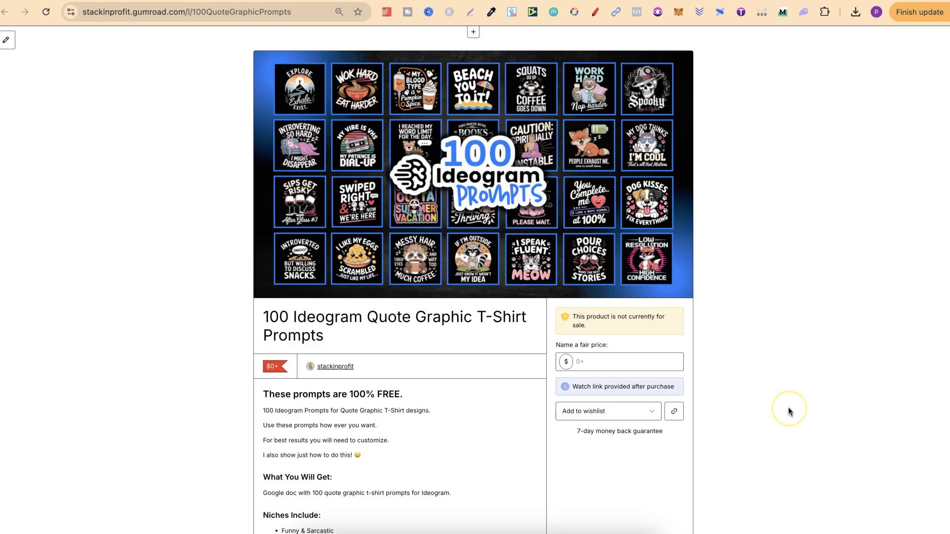
{"action": "scroll", "coordinate": [789, 412], "scroll_direction": "down", "scroll_amount": 2}
{"action": "scroll", "coordinate": [789, 412], "scroll_direction": "up", "scroll_amount": 2}
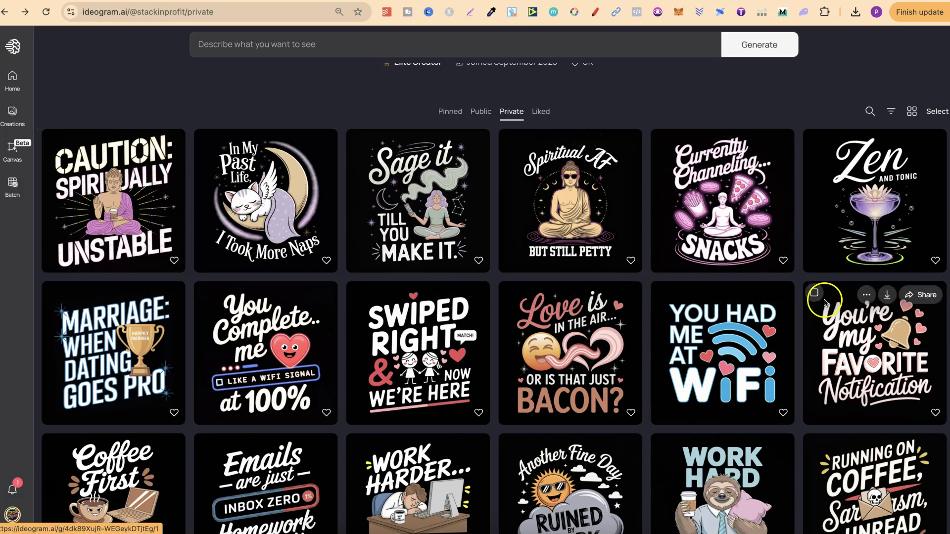
{"action": "key", "text": "alt+Right"}
{"action": "scroll", "coordinate": [689, 345], "scroll_direction": "down", "scroll_amount": 3}
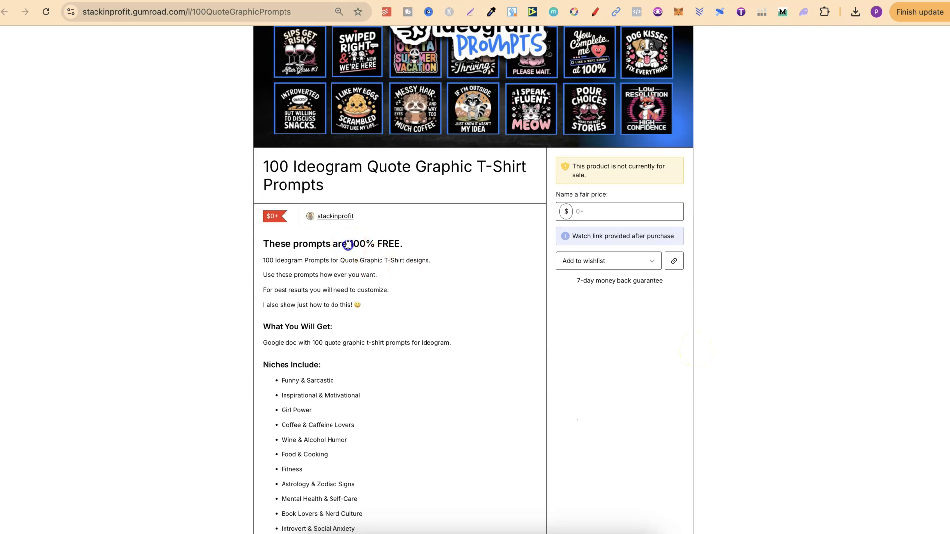
{"action": "left_click_drag", "start_coordinate": [349, 245], "coordinate": [401, 243]}
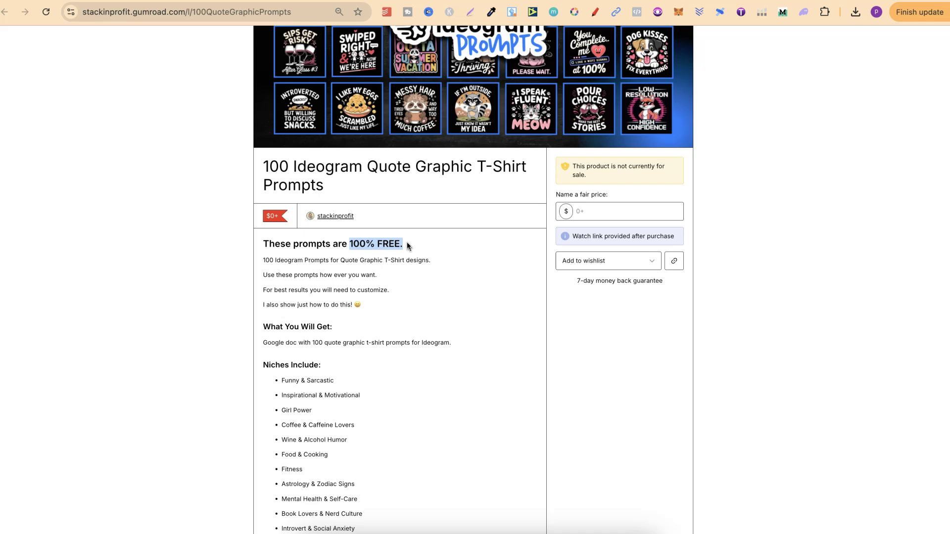
{"action": "scroll", "coordinate": [399, 502], "scroll_direction": "down", "scroll_amount": 5}
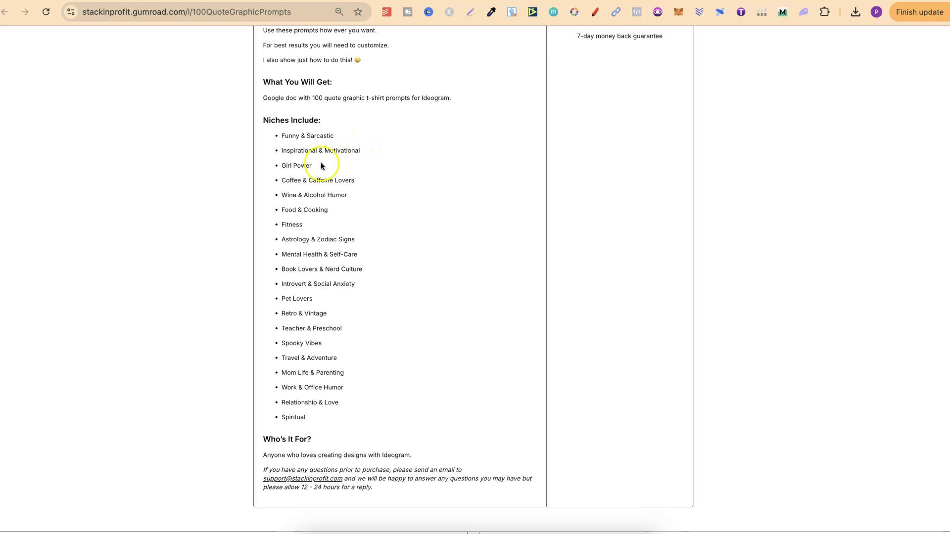
{"action": "left_click_drag", "start_coordinate": [336, 417], "coordinate": [282, 135]}
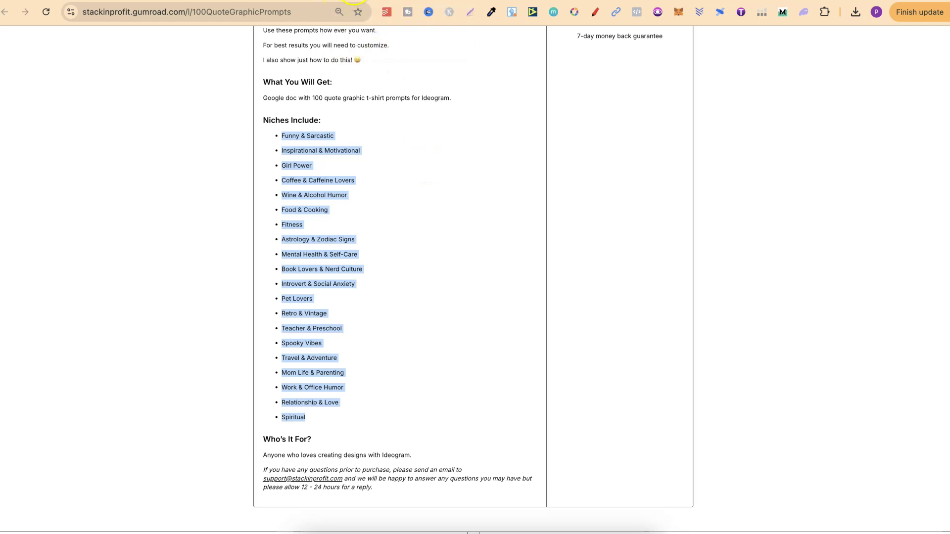
{"action": "left_click", "coordinate": [354, 1]}
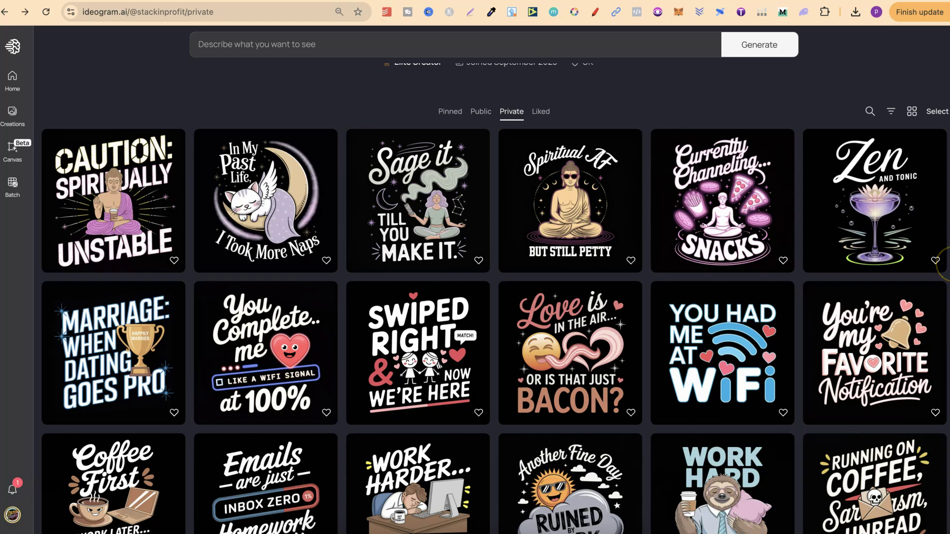
{"action": "scroll", "coordinate": [494, 297], "scroll_direction": "down", "scroll_amount": 1}
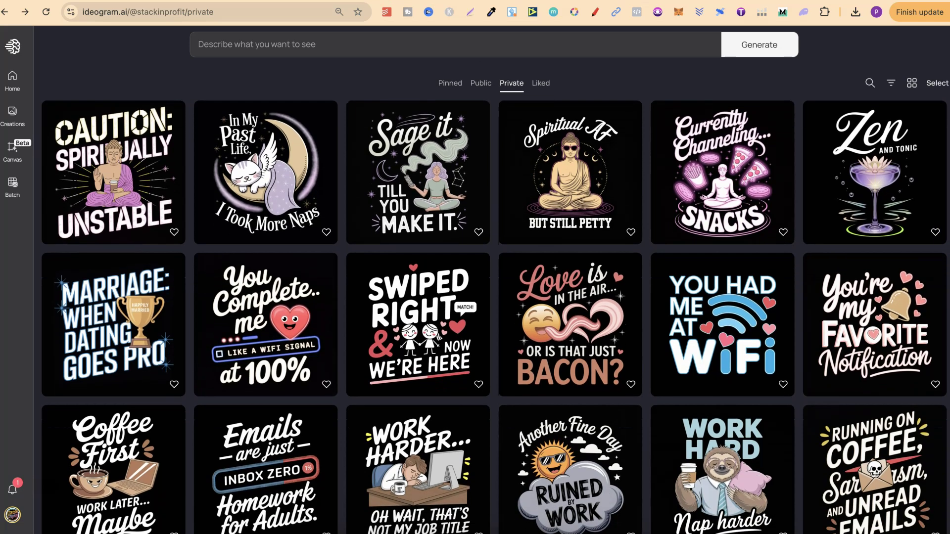
{"action": "scroll", "coordinate": [493, 236], "scroll_direction": "down", "scroll_amount": 3}
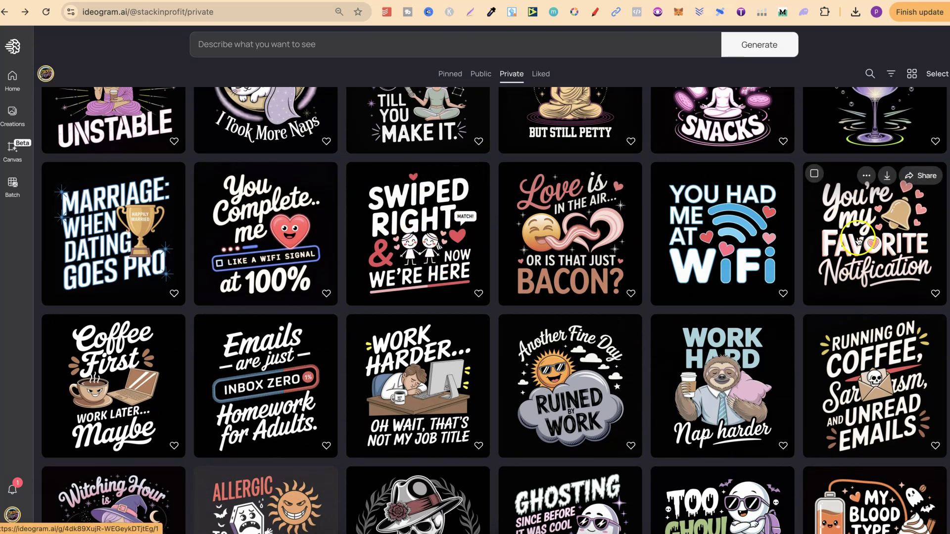
{"action": "scroll", "coordinate": [946, 383], "scroll_direction": "down", "scroll_amount": 3}
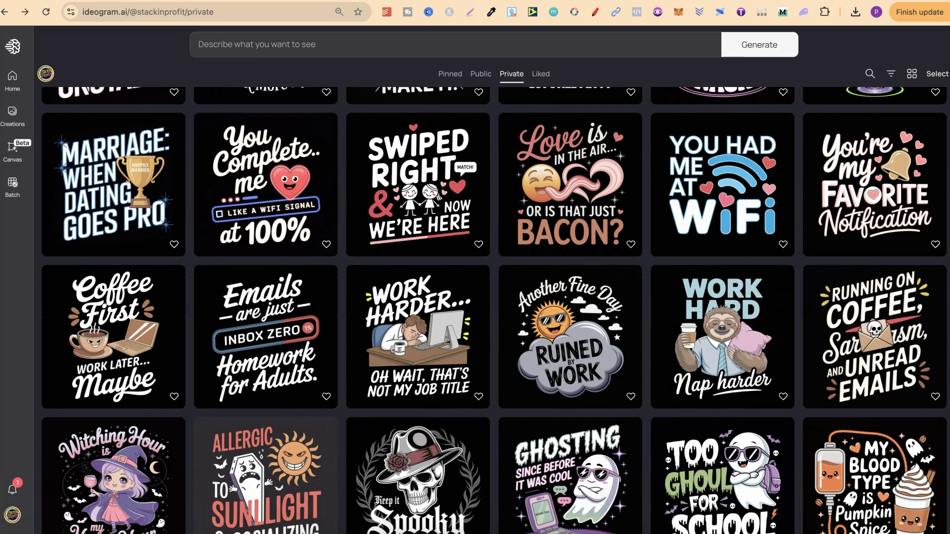
{"action": "scroll", "coordinate": [946, 383], "scroll_direction": "down", "scroll_amount": 3}
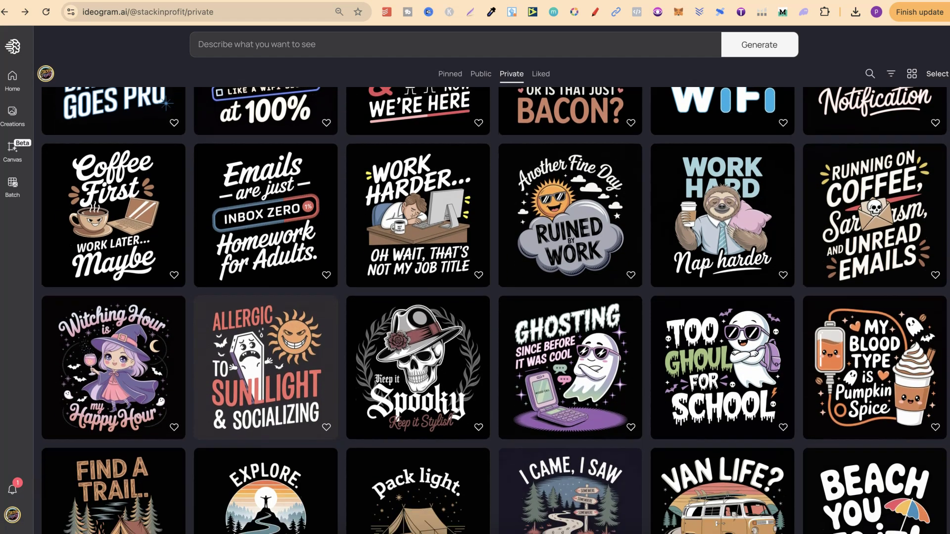
{"action": "scroll", "coordinate": [945, 383], "scroll_direction": "down", "scroll_amount": 2}
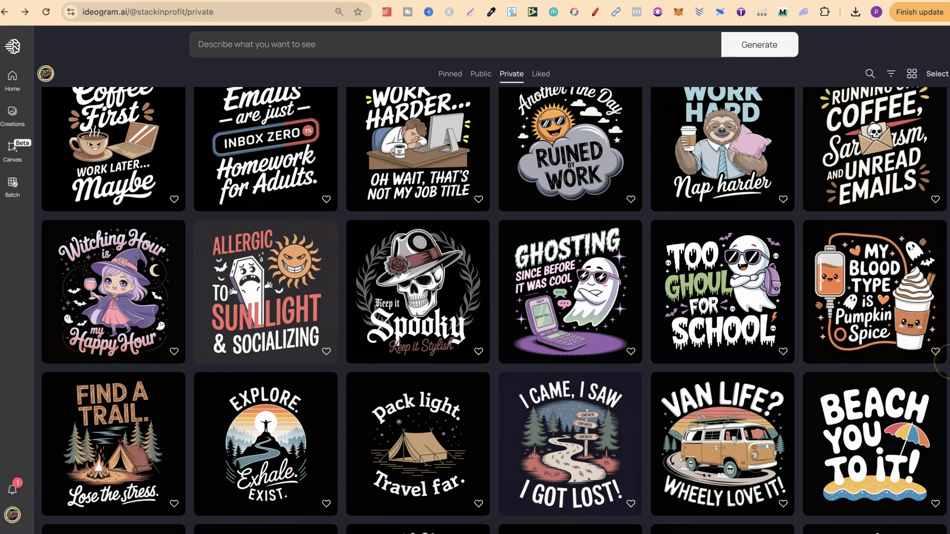
{"action": "scroll", "coordinate": [494, 310], "scroll_direction": "down", "scroll_amount": 2}
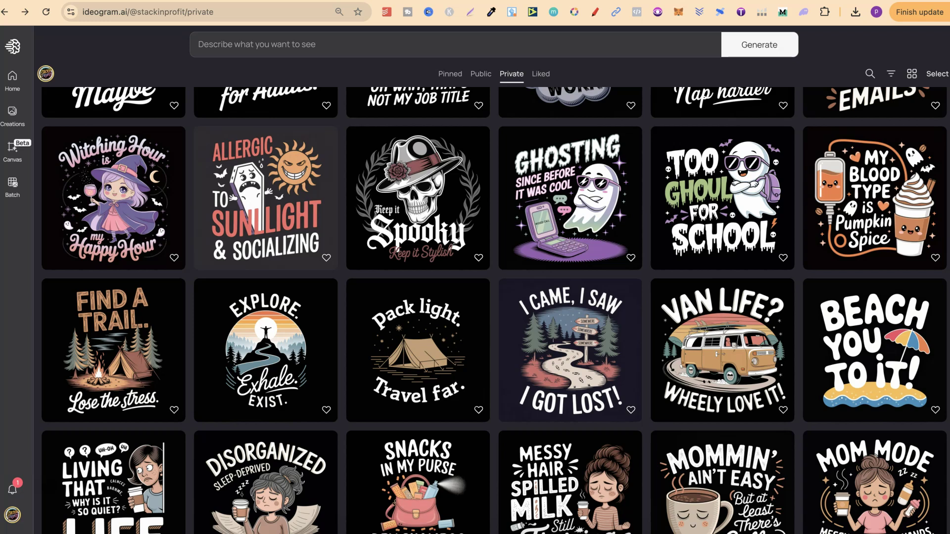
{"action": "scroll", "coordinate": [189, 221], "scroll_direction": "down", "scroll_amount": 3}
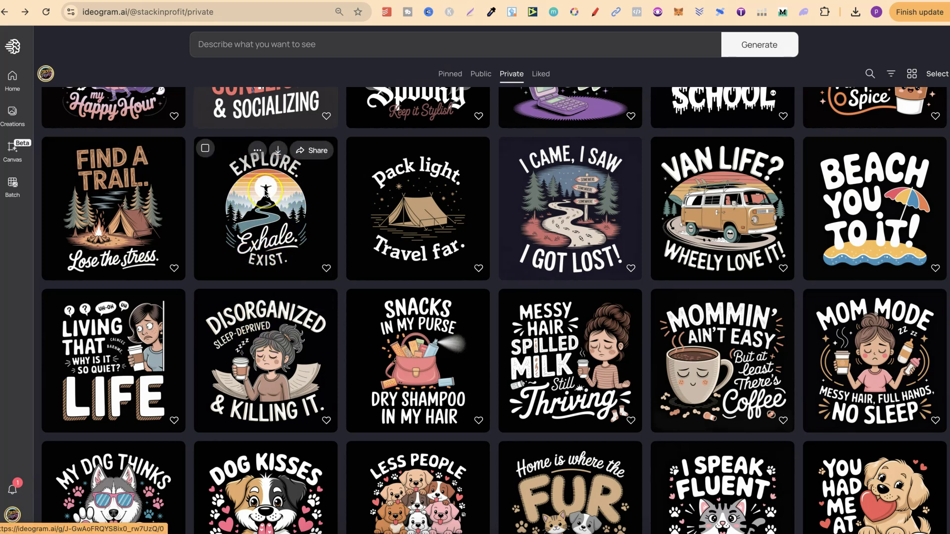
{"action": "scroll", "coordinate": [520, 386], "scroll_direction": "down", "scroll_amount": 3}
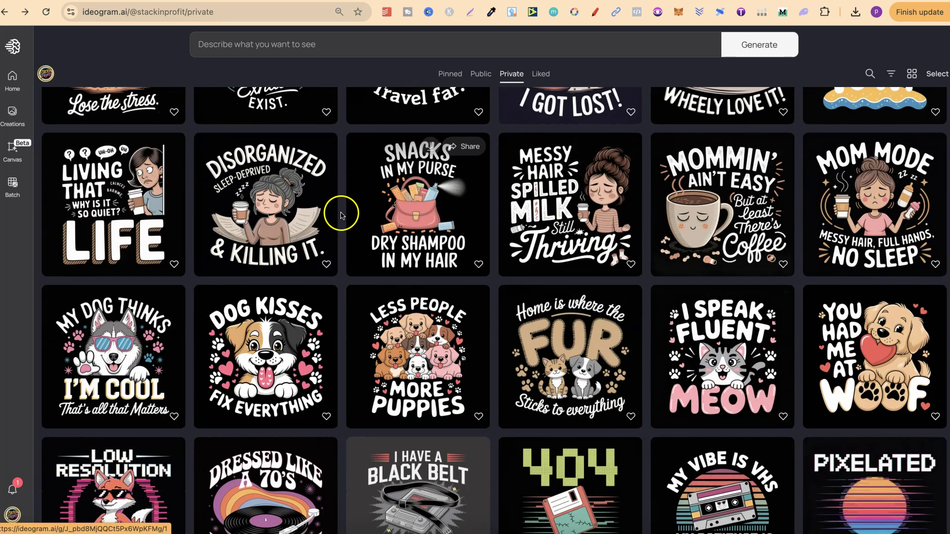
{"action": "scroll", "coordinate": [517, 420], "scroll_direction": "down", "scroll_amount": 3}
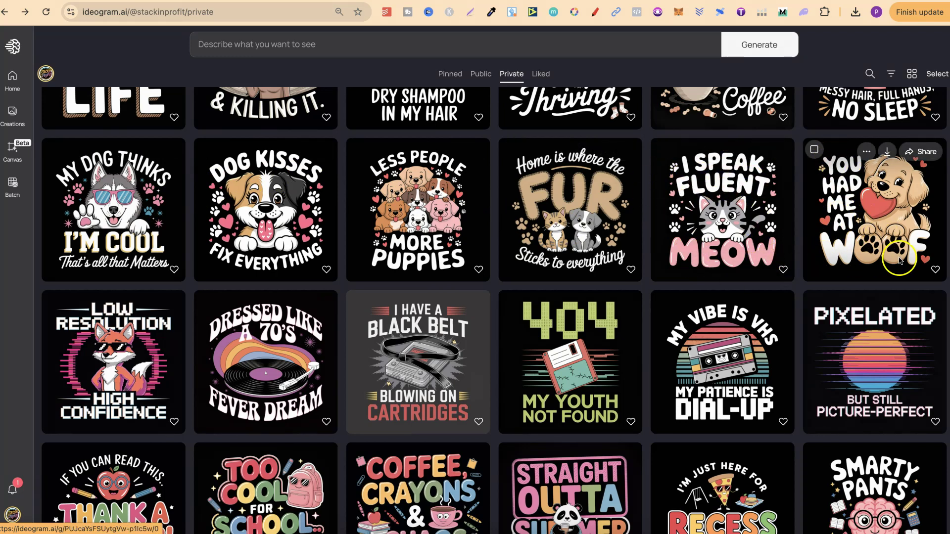
{"action": "scroll", "coordinate": [900, 260], "scroll_direction": "down", "scroll_amount": 3}
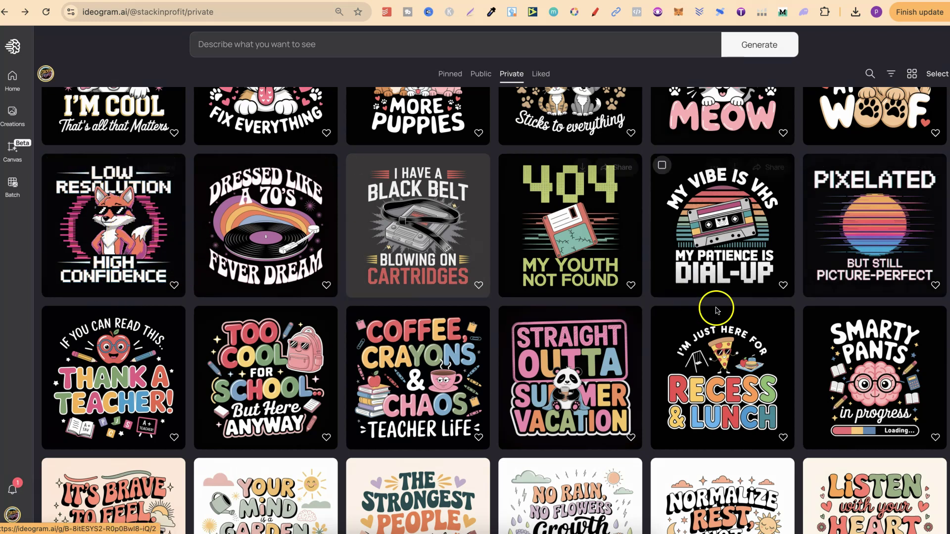
{"action": "scroll", "coordinate": [762, 395], "scroll_direction": "down", "scroll_amount": 3}
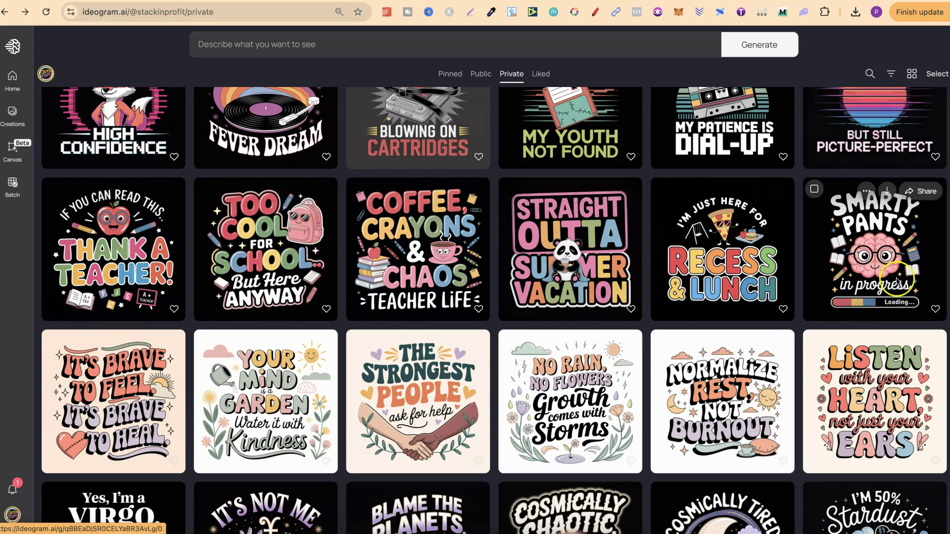
{"action": "scroll", "coordinate": [891, 317], "scroll_direction": "down", "scroll_amount": 6}
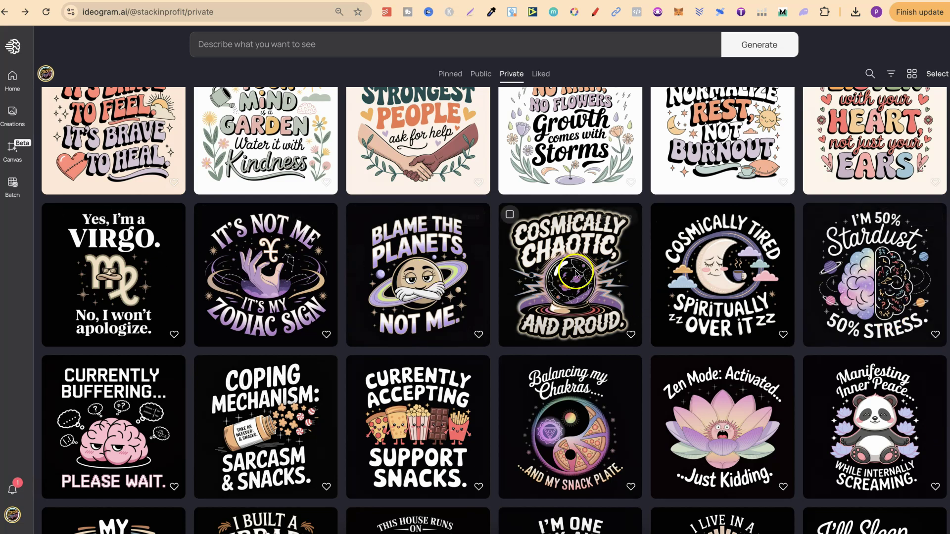
{"action": "scroll", "coordinate": [566, 292], "scroll_direction": "down", "scroll_amount": 4}
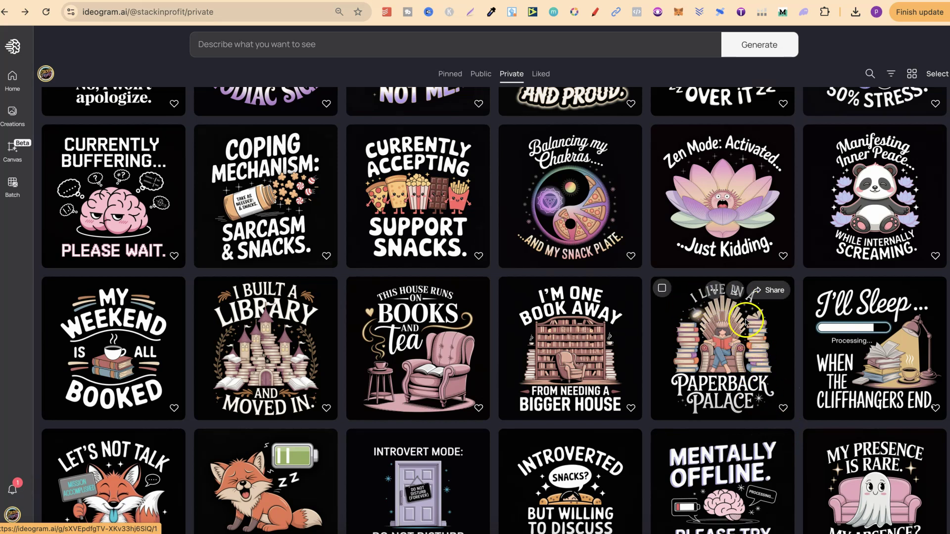
{"action": "scroll", "coordinate": [944, 415], "scroll_direction": "down", "scroll_amount": 5}
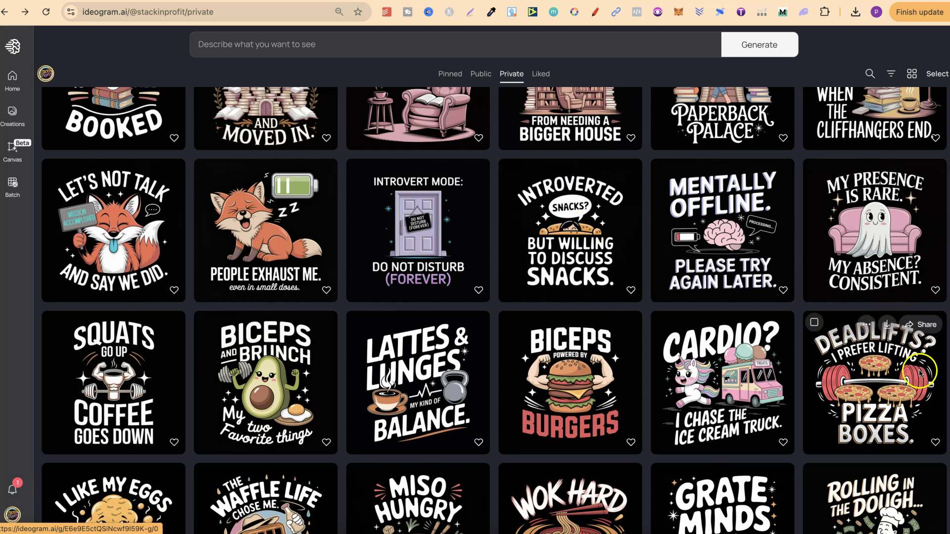
{"action": "scroll", "coordinate": [920, 372], "scroll_direction": "down", "scroll_amount": 3}
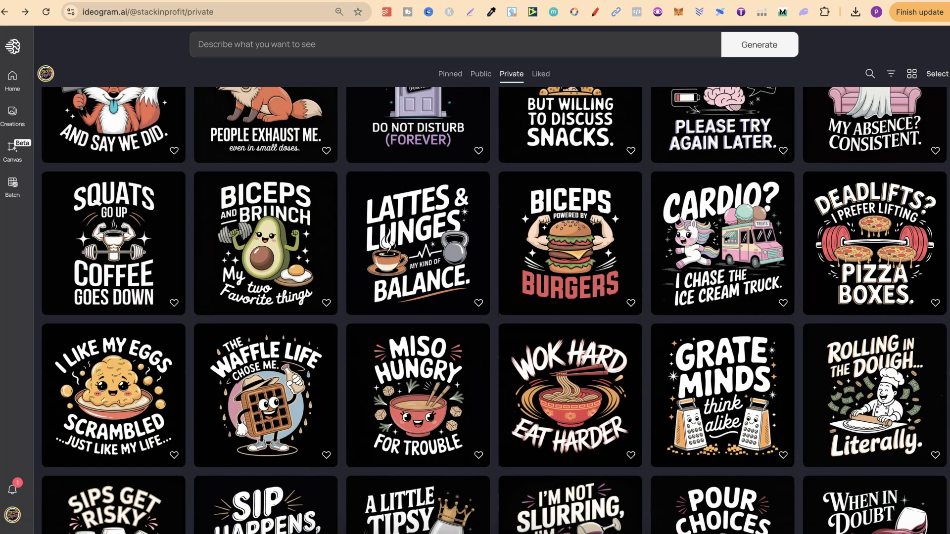
{"action": "scroll", "coordinate": [494, 310], "scroll_direction": "down", "scroll_amount": 3}
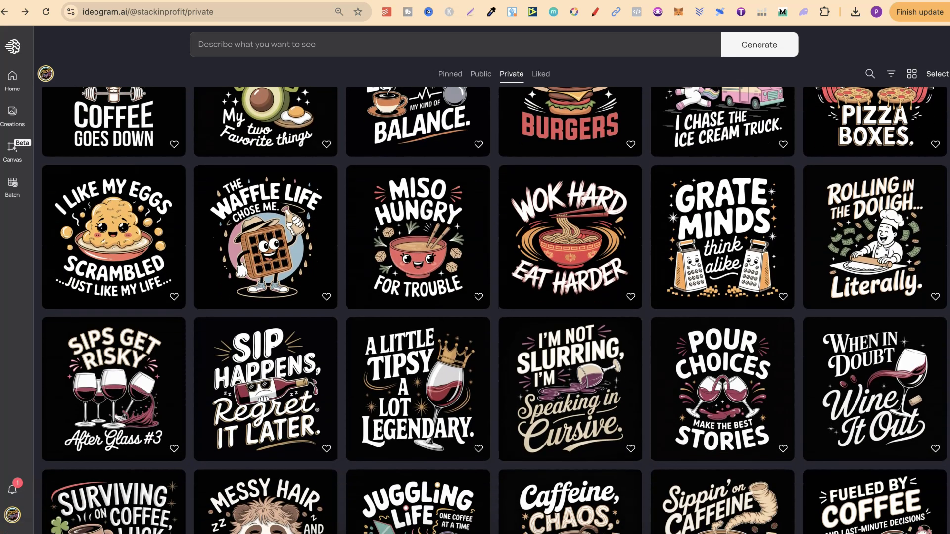
{"action": "scroll", "coordinate": [494, 310], "scroll_direction": "down", "scroll_amount": 2}
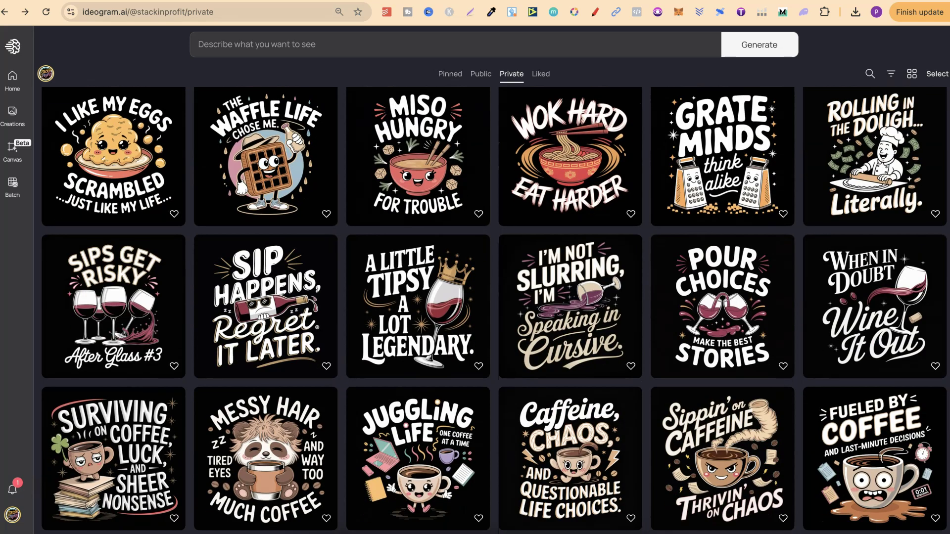
{"action": "scroll", "coordinate": [494, 310], "scroll_direction": "down", "scroll_amount": 2}
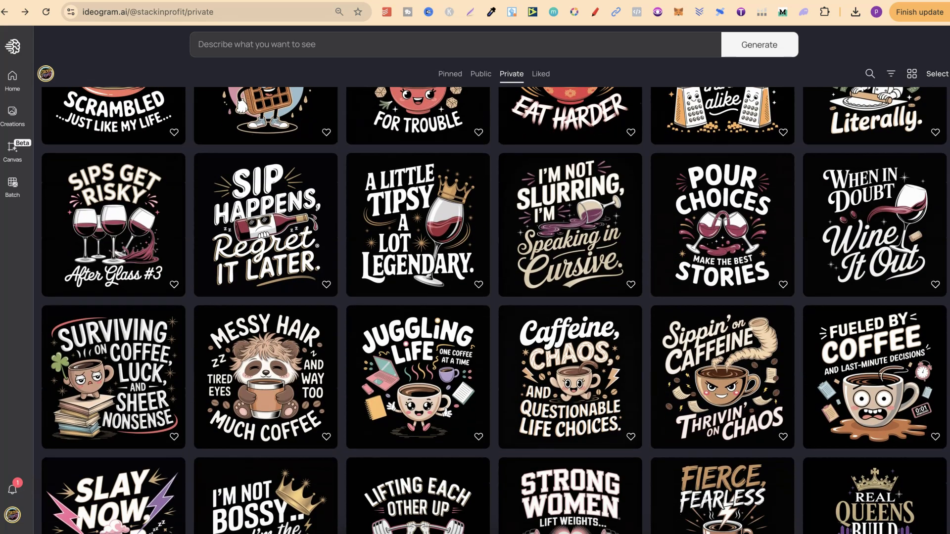
{"action": "scroll", "coordinate": [310, 216], "scroll_direction": "down", "scroll_amount": 3}
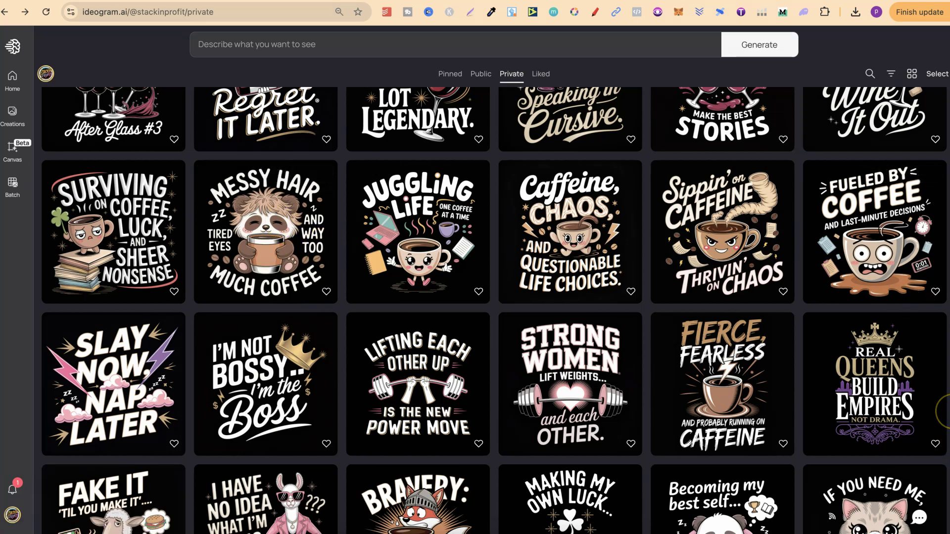
{"action": "scroll", "coordinate": [494, 310], "scroll_direction": "down", "scroll_amount": 7}
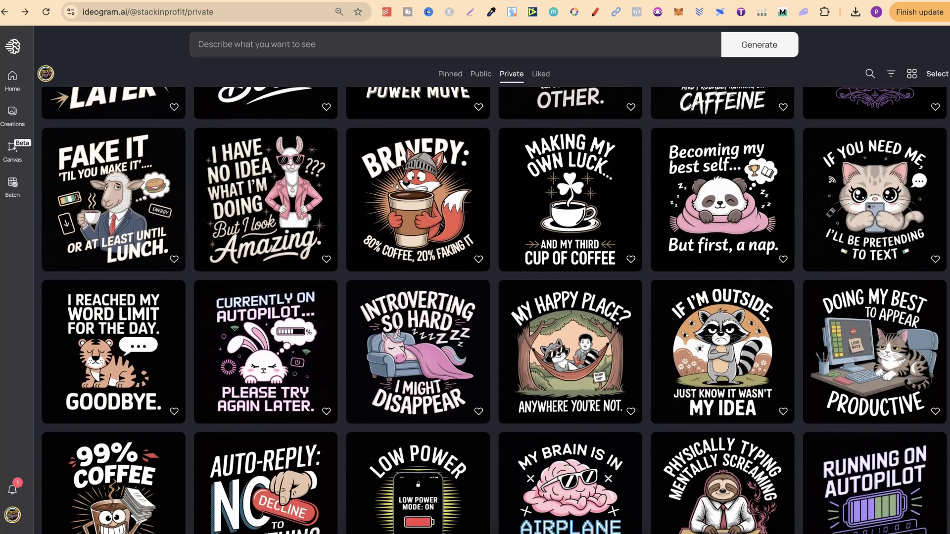
{"action": "scroll", "coordinate": [494, 310], "scroll_direction": "down", "scroll_amount": 2}
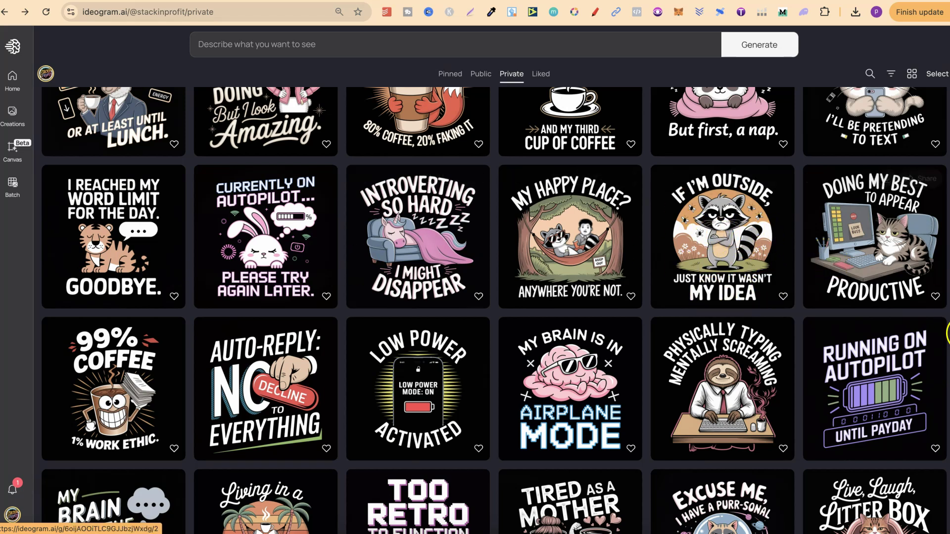
{"action": "scroll", "coordinate": [948, 333], "scroll_direction": "down", "scroll_amount": 5}
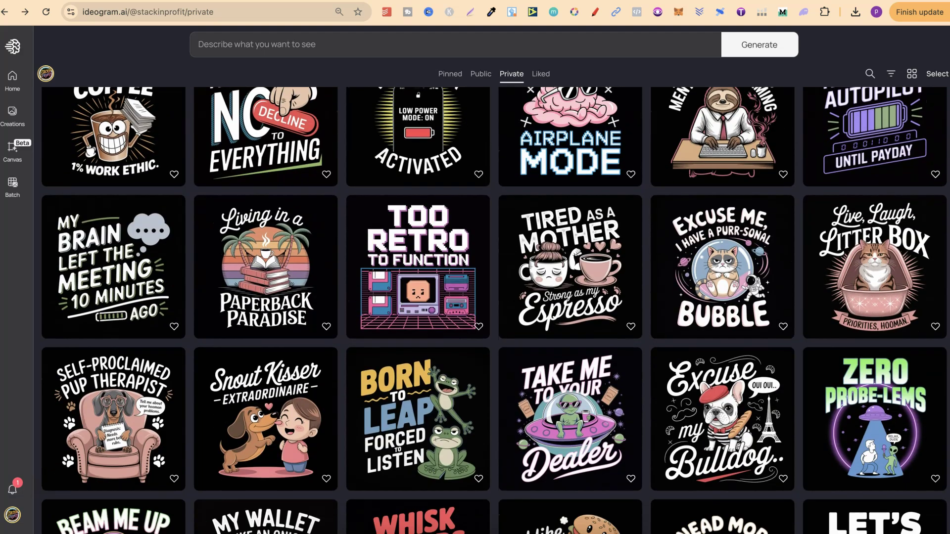
{"action": "scroll", "coordinate": [494, 310], "scroll_direction": "down", "scroll_amount": 2}
{"action": "scroll", "coordinate": [494, 310], "scroll_direction": "up", "scroll_amount": 7}
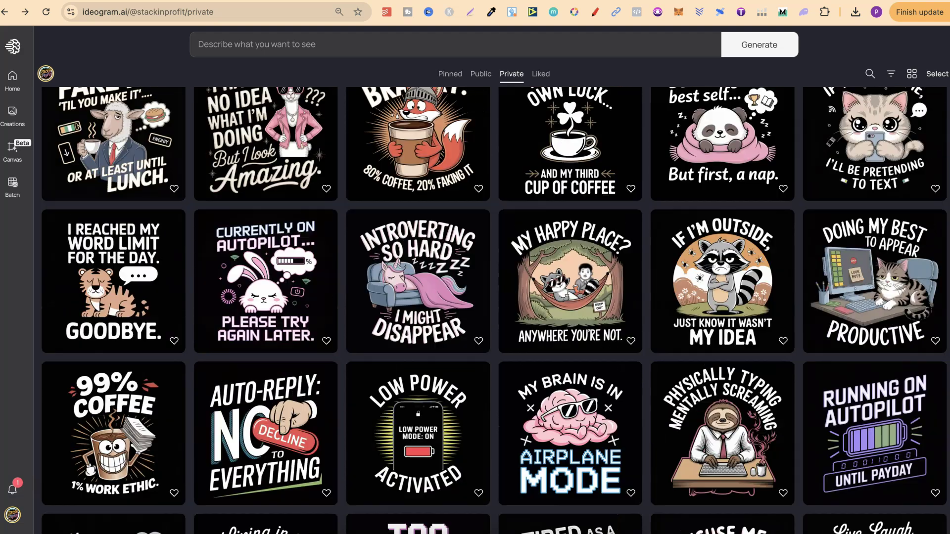
{"action": "scroll", "coordinate": [494, 310], "scroll_direction": "up", "scroll_amount": 15}
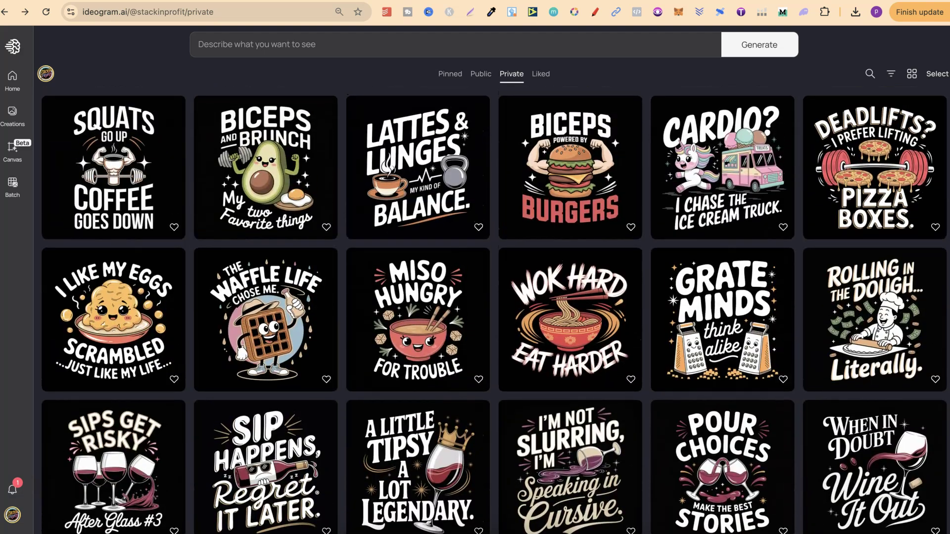
{"action": "scroll", "coordinate": [494, 310], "scroll_direction": "up", "scroll_amount": 15}
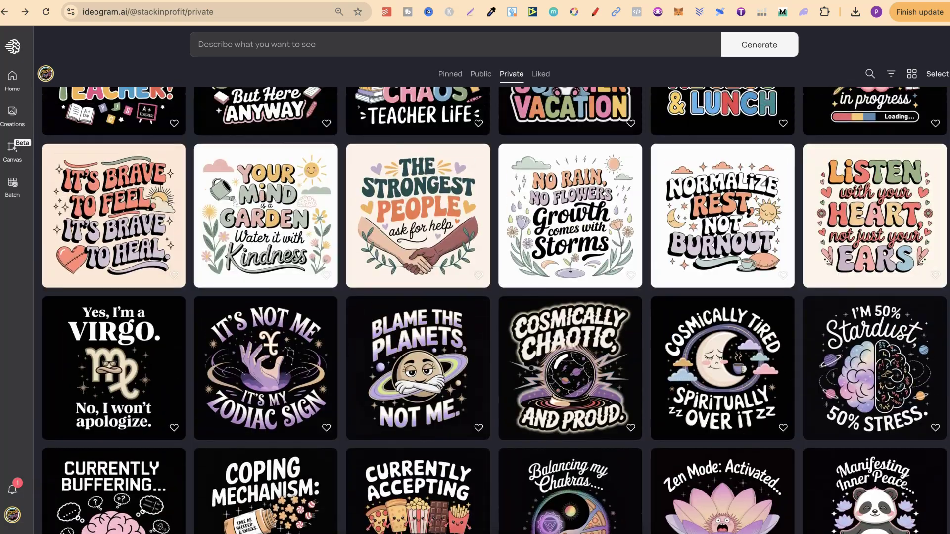
{"action": "scroll", "coordinate": [495, 310], "scroll_direction": "up", "scroll_amount": 13}
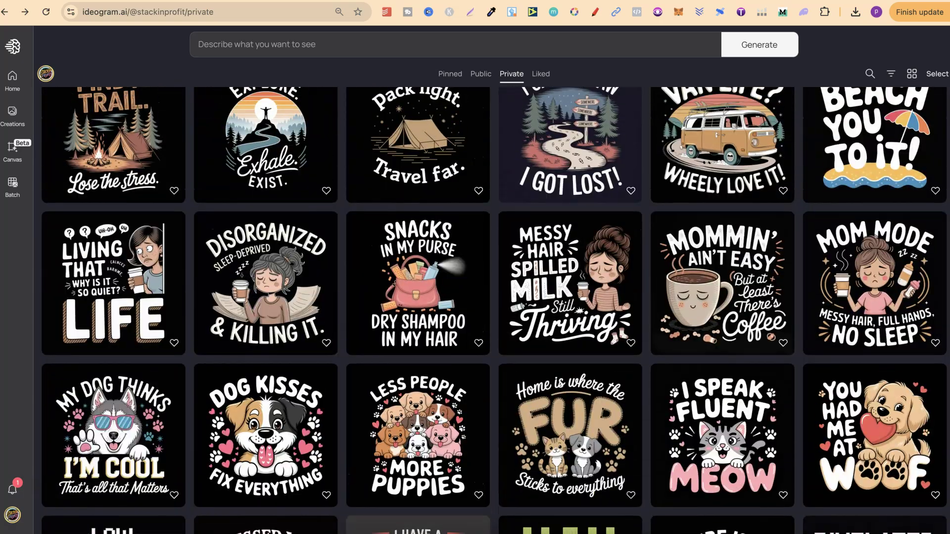
{"action": "scroll", "coordinate": [494, 310], "scroll_direction": "up", "scroll_amount": 1}
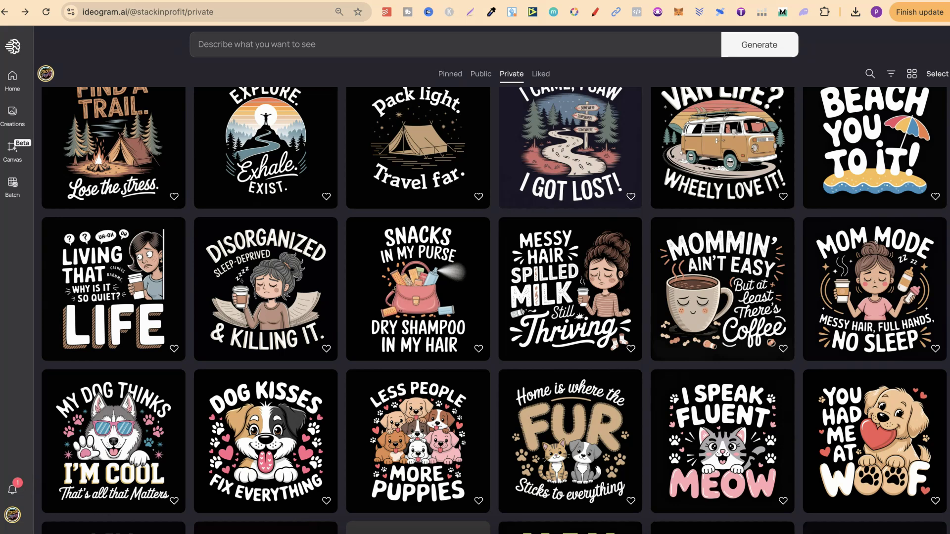
{"action": "scroll", "coordinate": [494, 310], "scroll_direction": "up", "scroll_amount": 10}
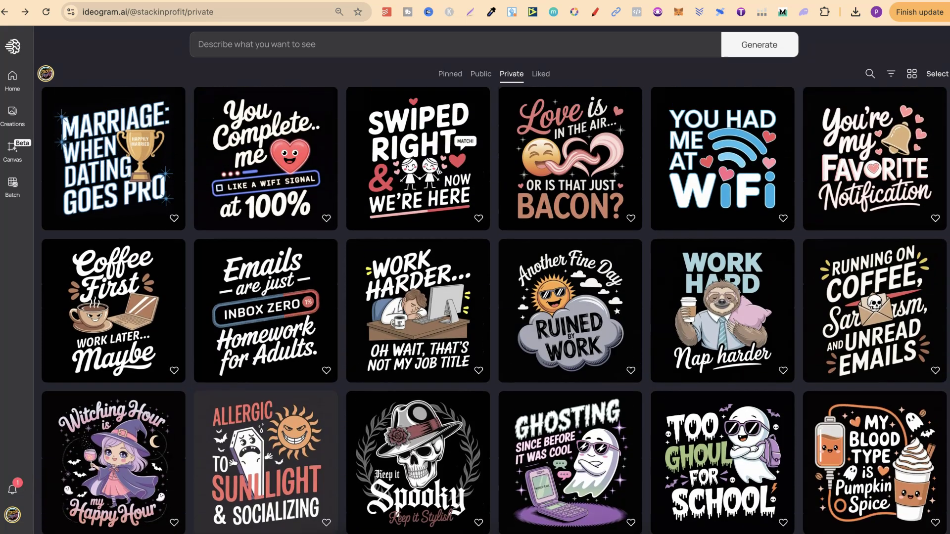
{"action": "scroll", "coordinate": [727, 174], "scroll_direction": "up", "scroll_amount": 7}
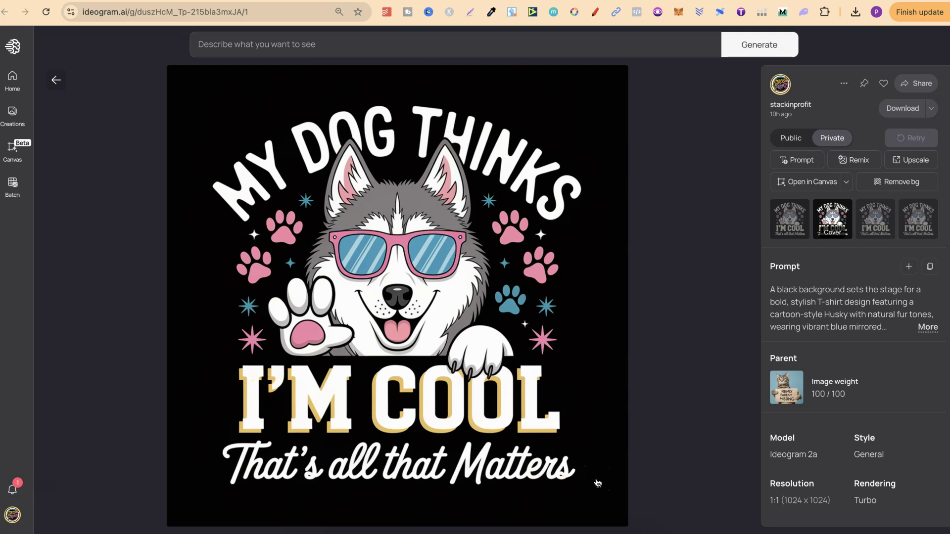
Step forward to the 'You Had Me at Woof' golden retriever design
{"action": "key", "text": "Right"}
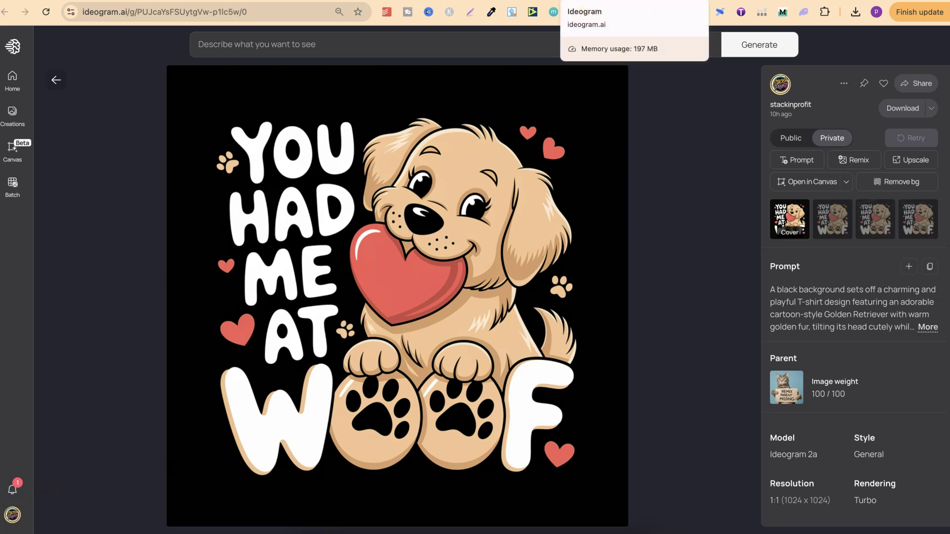
Step through the Low Resolution fox, Pour Choices, Messy Hair and grumpy raccoon designs
{"action": "left_click", "coordinate": [594, 1]}
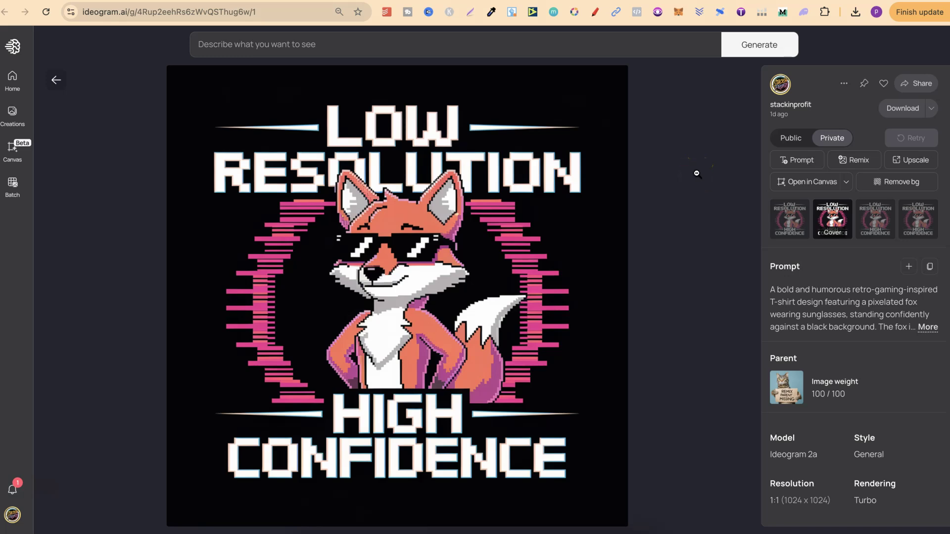
{"action": "left_click", "coordinate": [690, 204]}
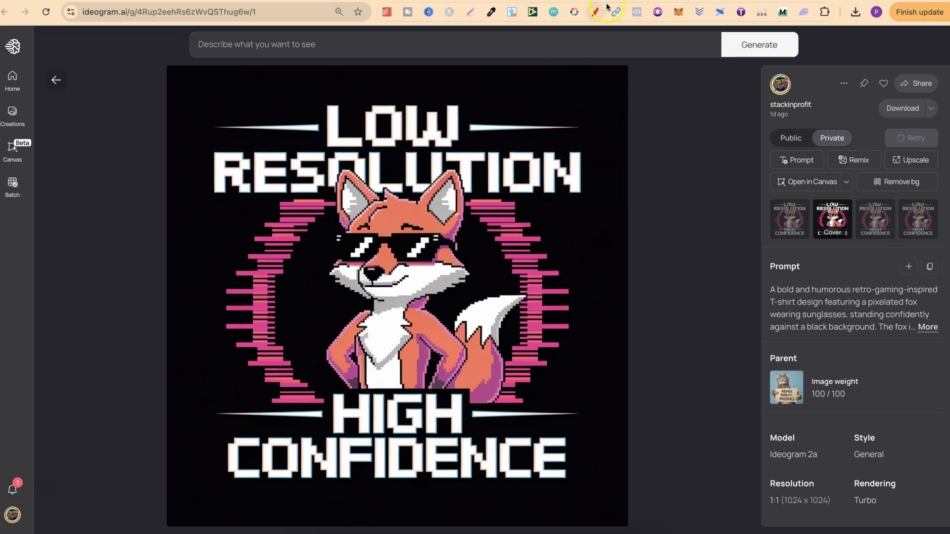
{"action": "key", "text": "Right"}
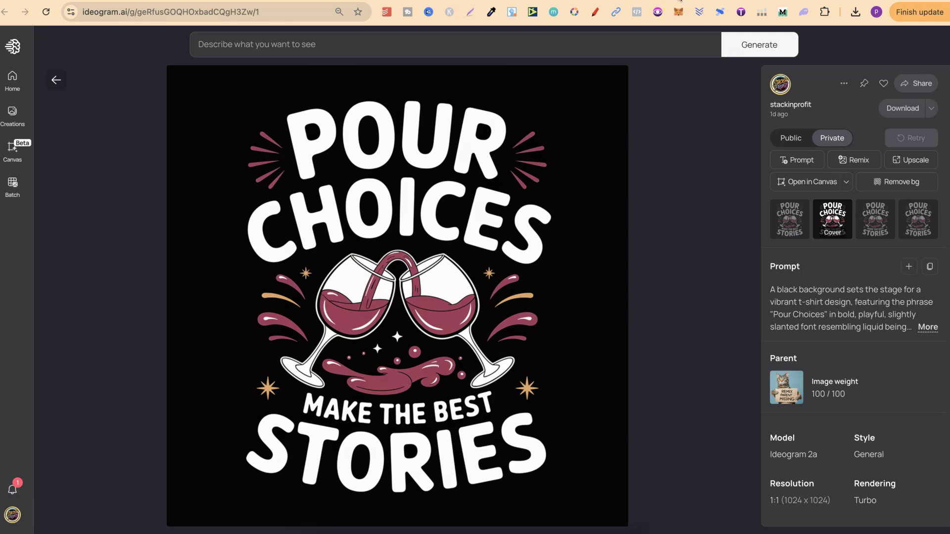
{"action": "key", "text": "Right"}
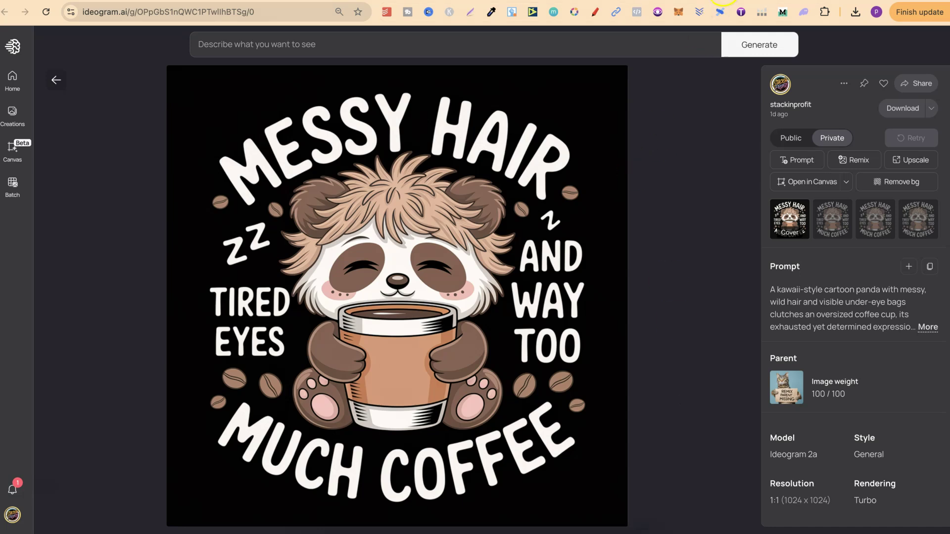
{"action": "key", "text": "Right"}
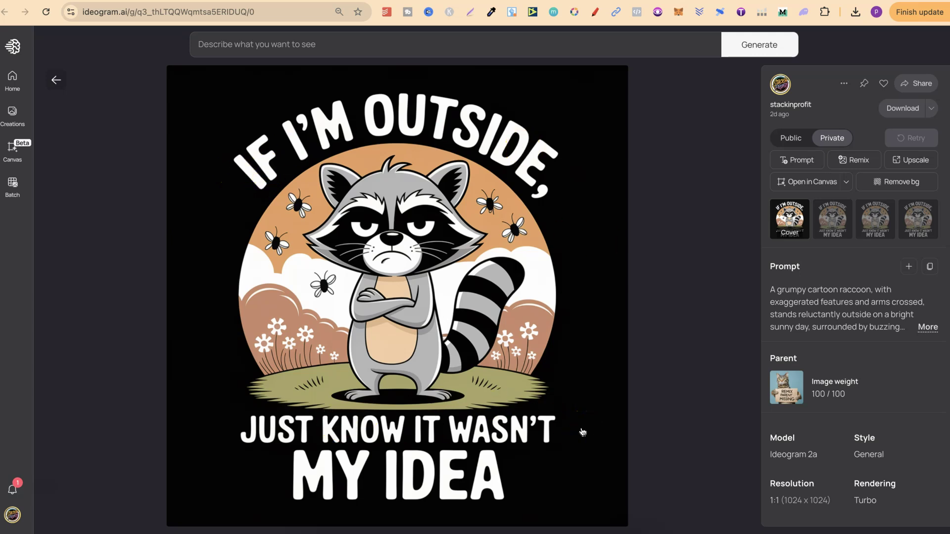
Close the raccoon design, scroll the gallery, and switch to the Ideomastery Quote Tshirt Prompt Generator
{"action": "key", "text": "Escape"}
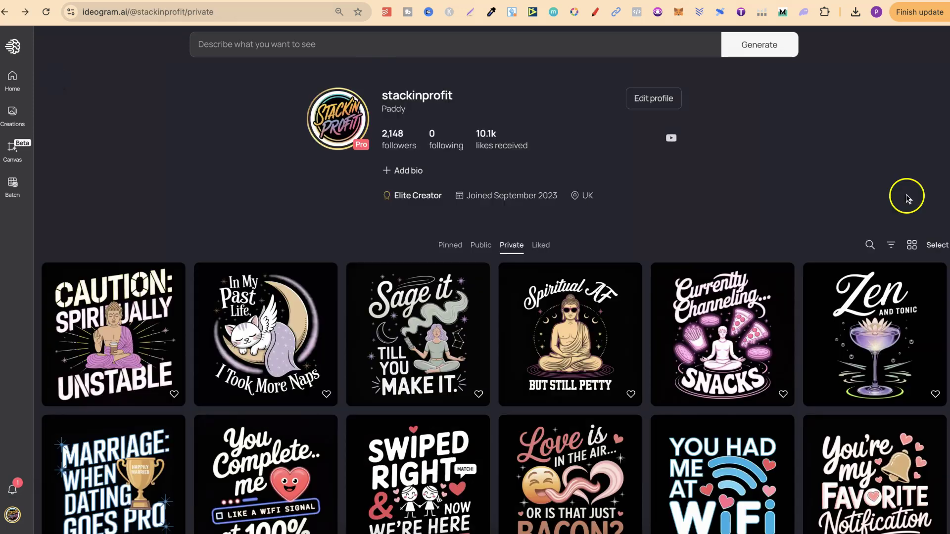
{"action": "scroll", "coordinate": [907, 196], "scroll_direction": "down", "scroll_amount": 4}
{"action": "scroll", "coordinate": [908, 198], "scroll_direction": "down", "scroll_amount": 9}
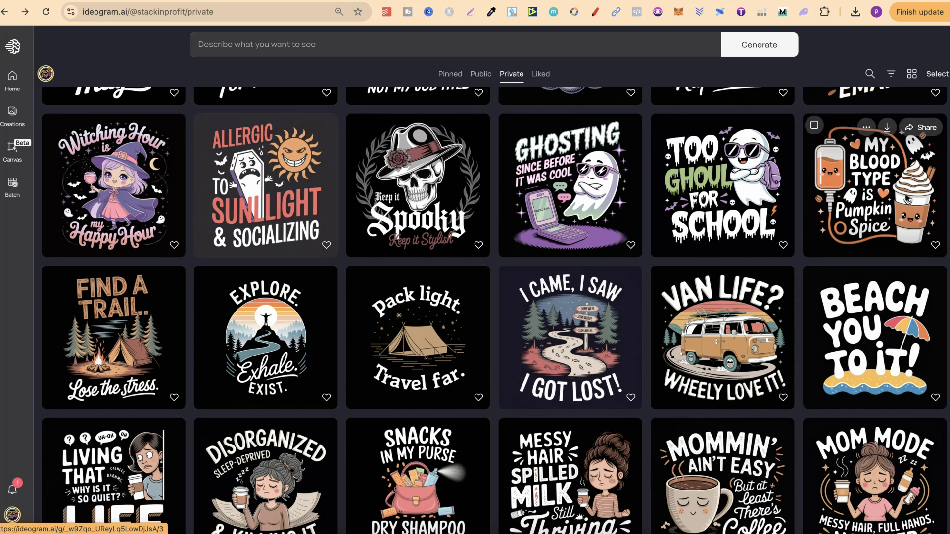
{"action": "scroll", "coordinate": [908, 197], "scroll_direction": "down", "scroll_amount": 2}
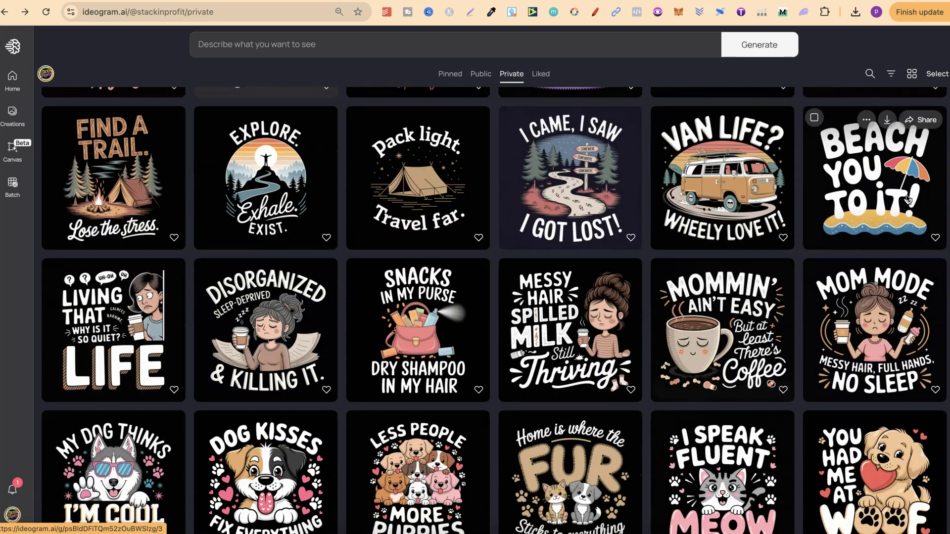
{"action": "scroll", "coordinate": [908, 199], "scroll_direction": "down", "scroll_amount": 1}
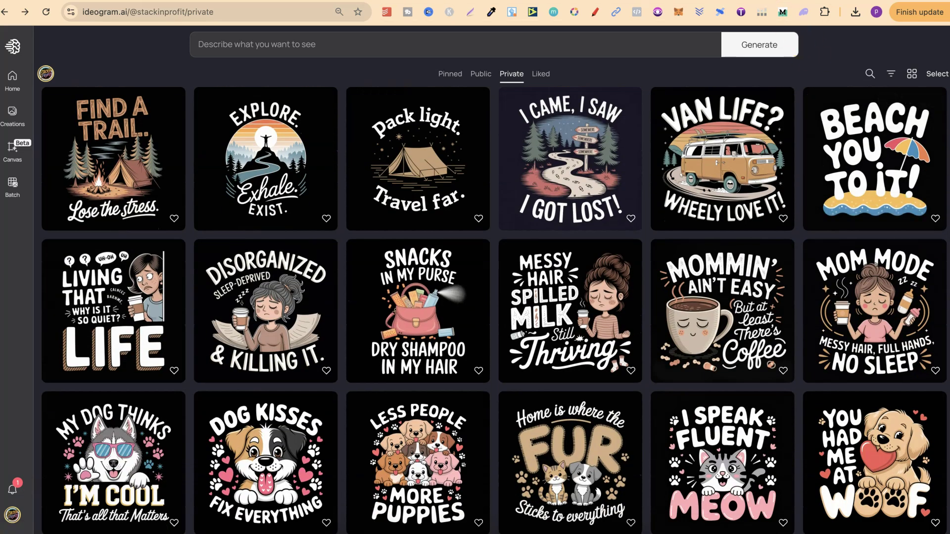
{"action": "key", "text": "ctrl+Tab"}
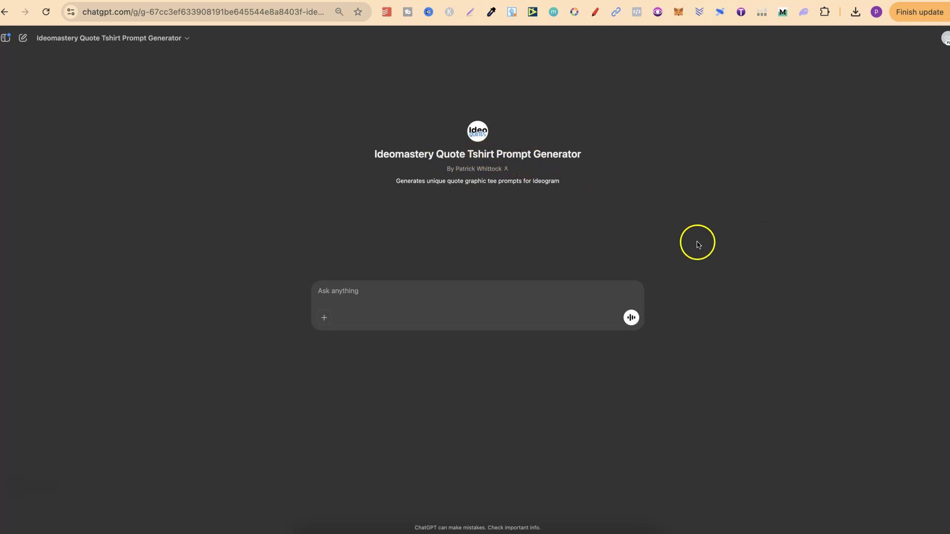
Reopen the women's t-shirt niches chat and highlight the Travel & Adventure Tees niche
{"action": "left_click", "coordinate": [841, 57]}
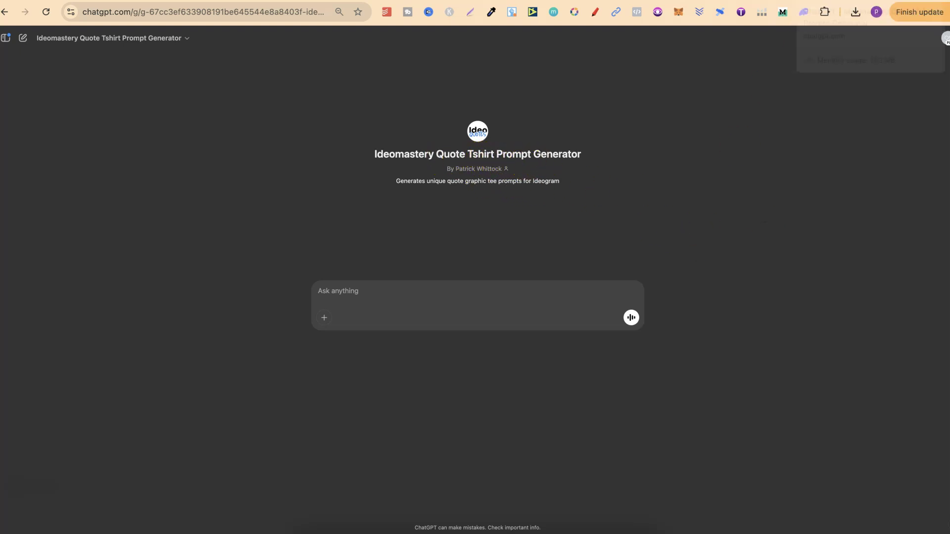
{"action": "left_click_drag", "start_coordinate": [473, 70], "coordinate": [624, 71]}
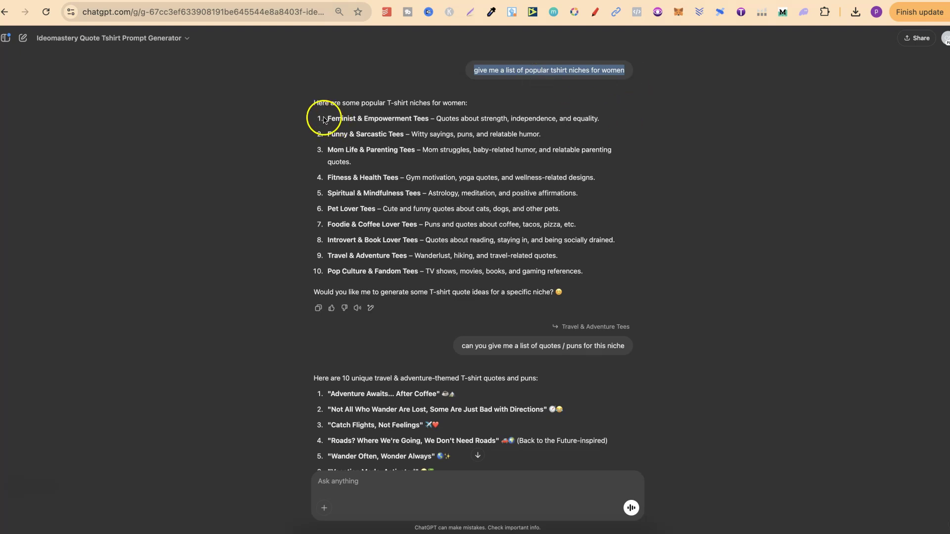
{"action": "left_click_drag", "start_coordinate": [324, 120], "coordinate": [468, 272]}
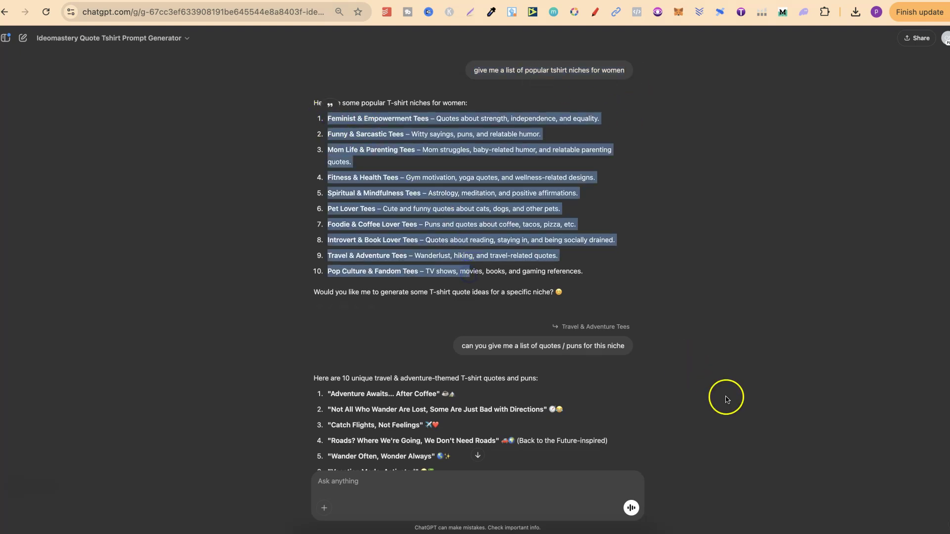
{"action": "scroll", "coordinate": [725, 400], "scroll_direction": "down", "scroll_amount": 3}
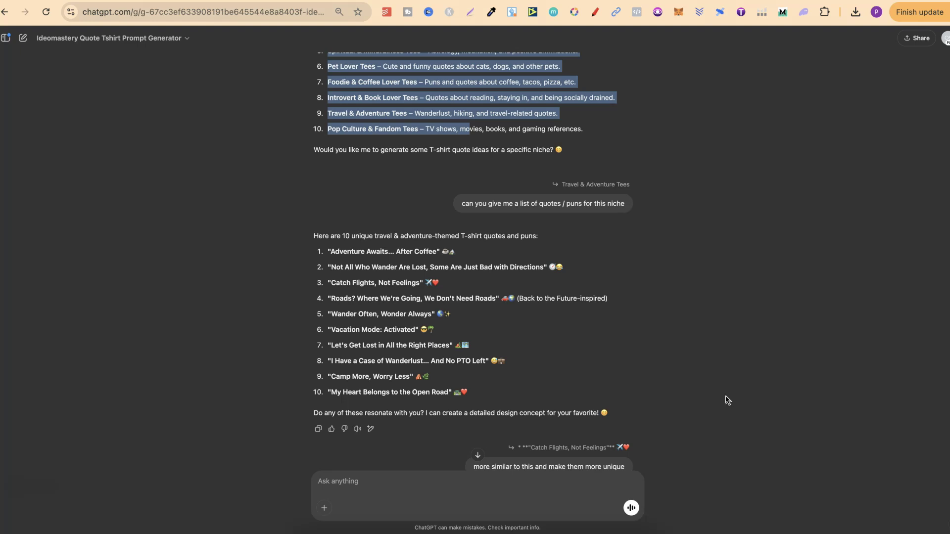
{"action": "left_click_drag", "start_coordinate": [543, 204], "coordinate": [582, 206]}
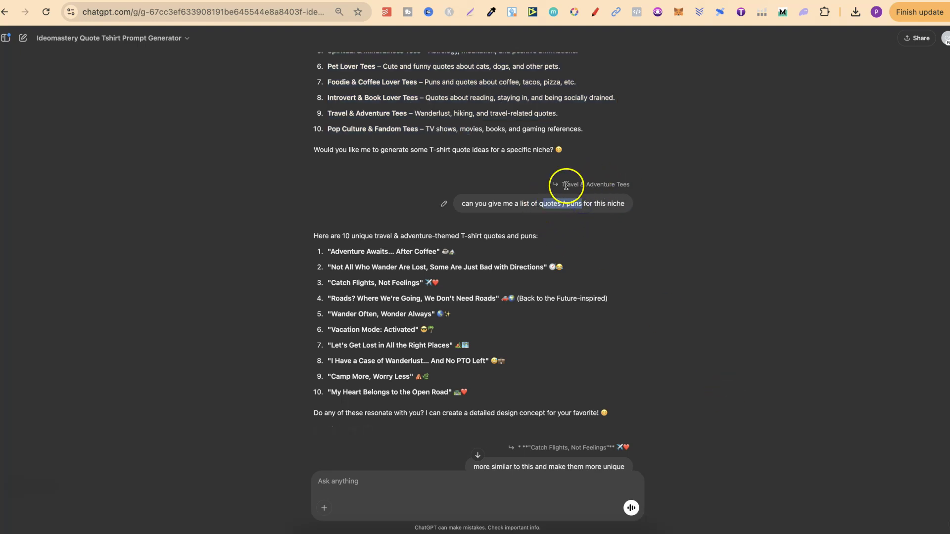
{"action": "scroll", "coordinate": [568, 185], "scroll_direction": "up", "scroll_amount": 3}
{"action": "left_click_drag", "start_coordinate": [327, 252], "coordinate": [405, 251]}
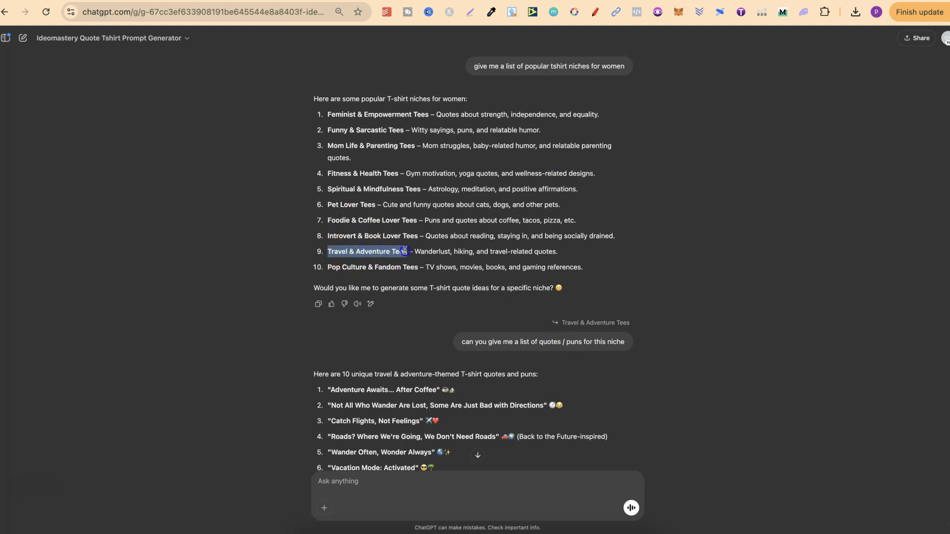
Highlight the first and the follow-up lists of ten travel quotes
{"action": "scroll", "coordinate": [664, 371], "scroll_direction": "down", "scroll_amount": 4}
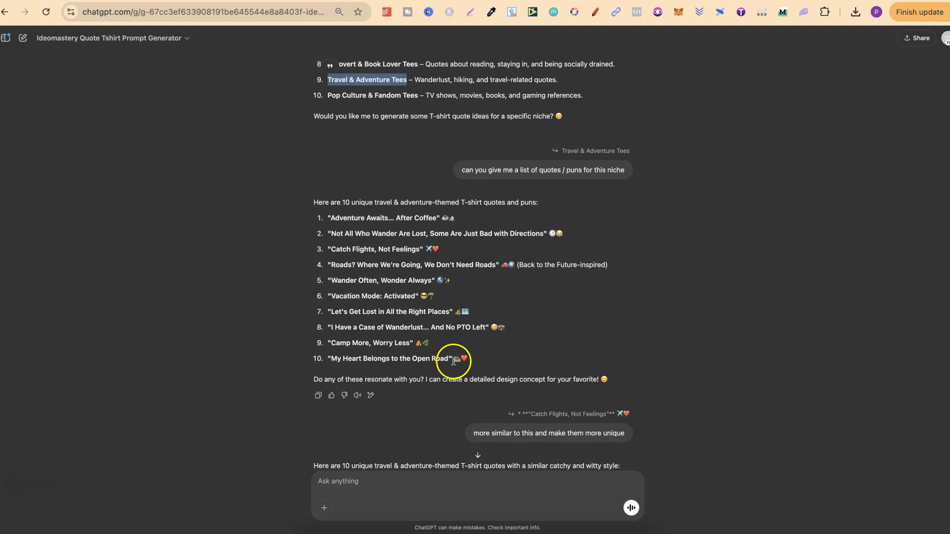
{"action": "left_click", "coordinate": [411, 301]}
{"action": "left_click_drag", "start_coordinate": [411, 302], "coordinate": [332, 217]}
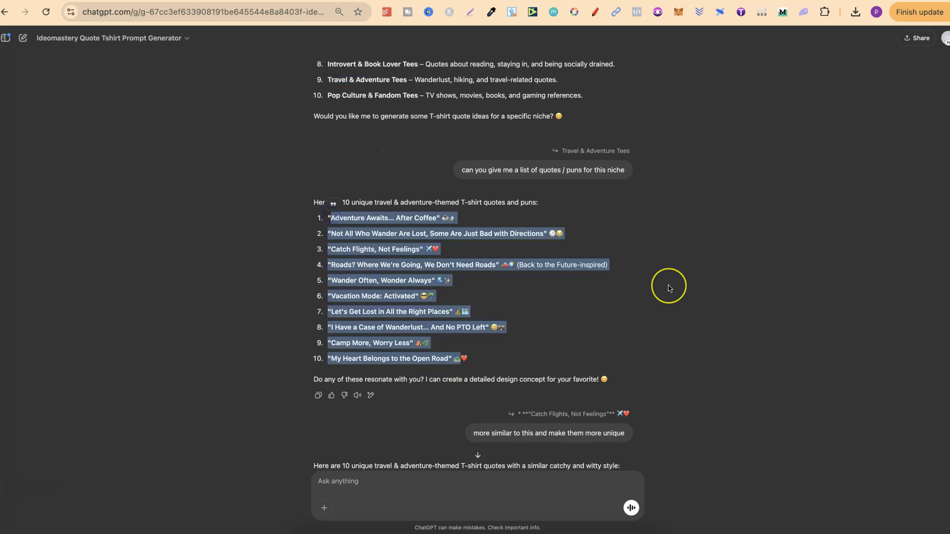
{"action": "scroll", "coordinate": [668, 284], "scroll_direction": "down", "scroll_amount": 5}
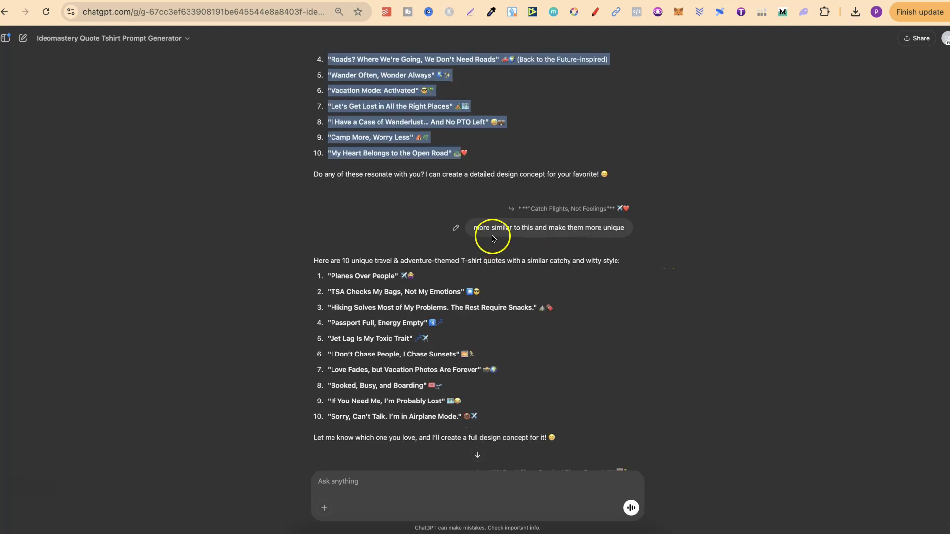
{"action": "scroll", "coordinate": [628, 375], "scroll_direction": "down", "scroll_amount": 2}
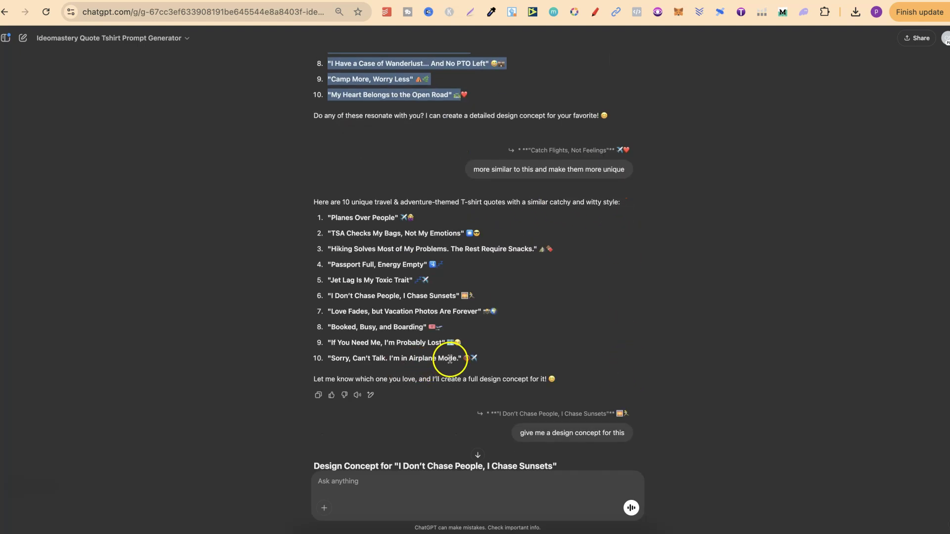
{"action": "left_click_drag", "start_coordinate": [460, 360], "coordinate": [308, 216]}
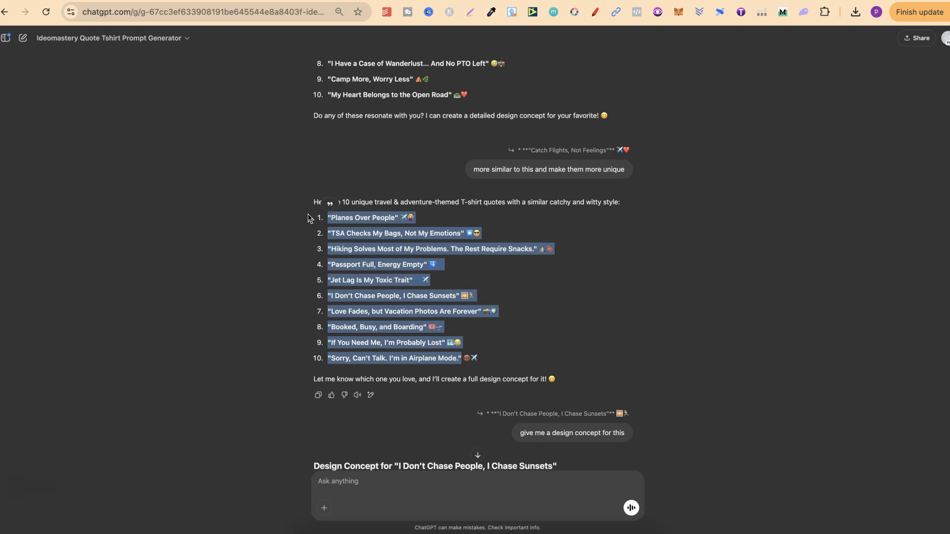
{"action": "key", "text": "ctrl+Tab"}
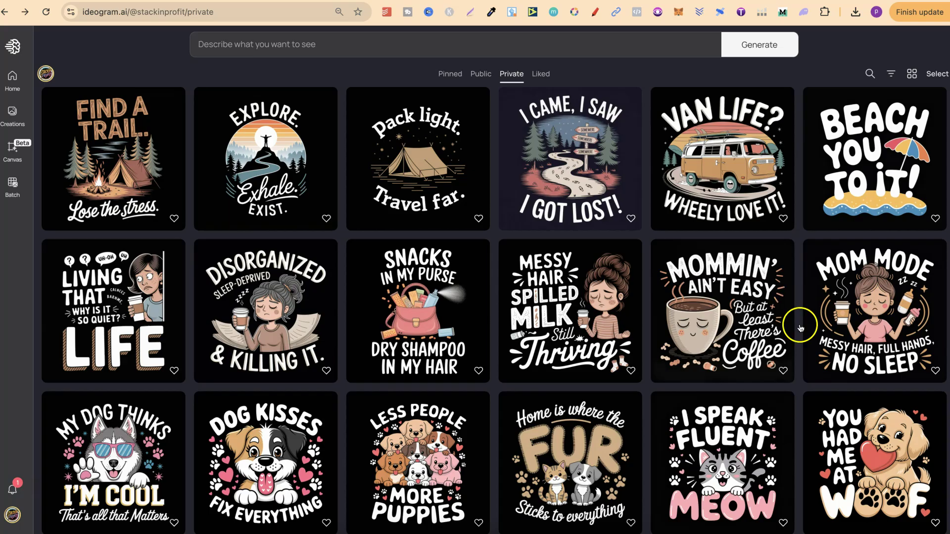
{"action": "scroll", "coordinate": [867, 350], "scroll_direction": "down", "scroll_amount": 3}
{"action": "scroll", "coordinate": [867, 351], "scroll_direction": "down", "scroll_amount": 5}
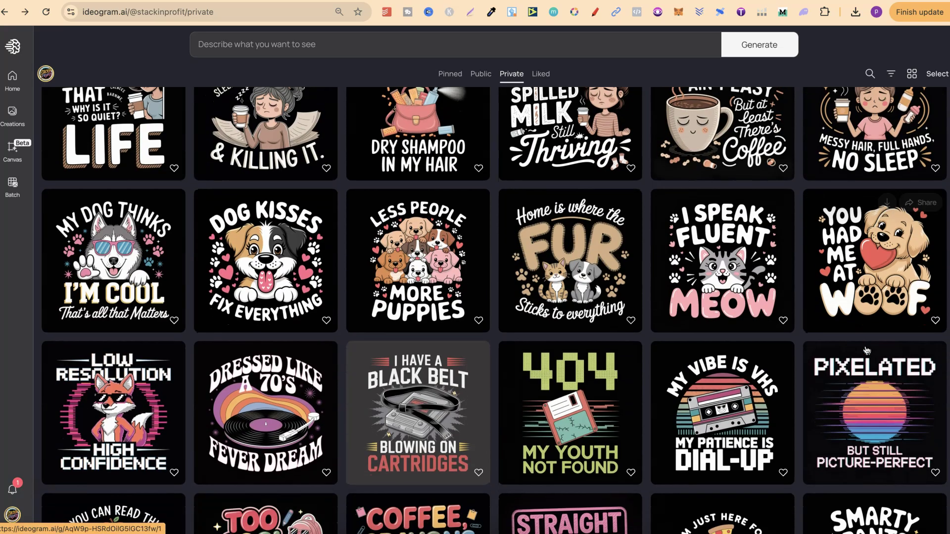
{"action": "scroll", "coordinate": [867, 350], "scroll_direction": "up", "scroll_amount": 9}
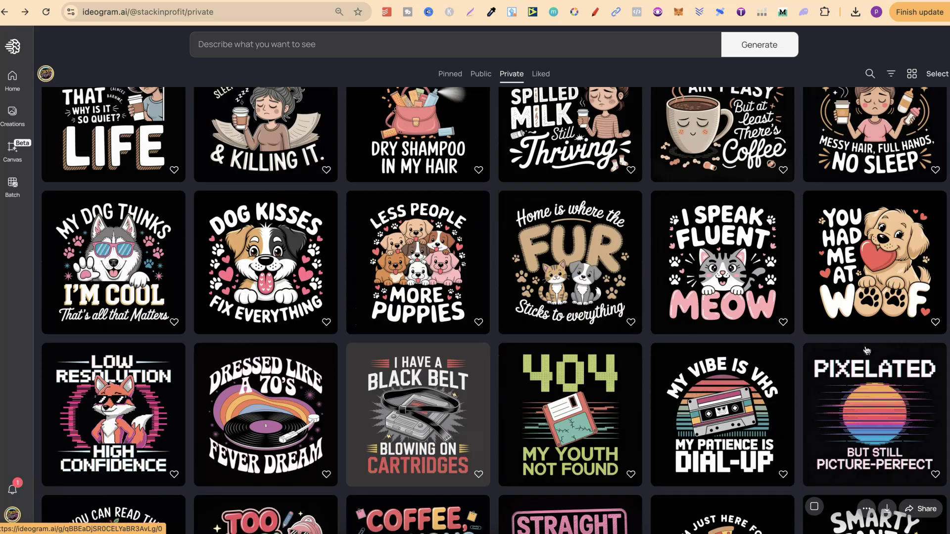
{"action": "key", "text": "ctrl+shift+Tab"}
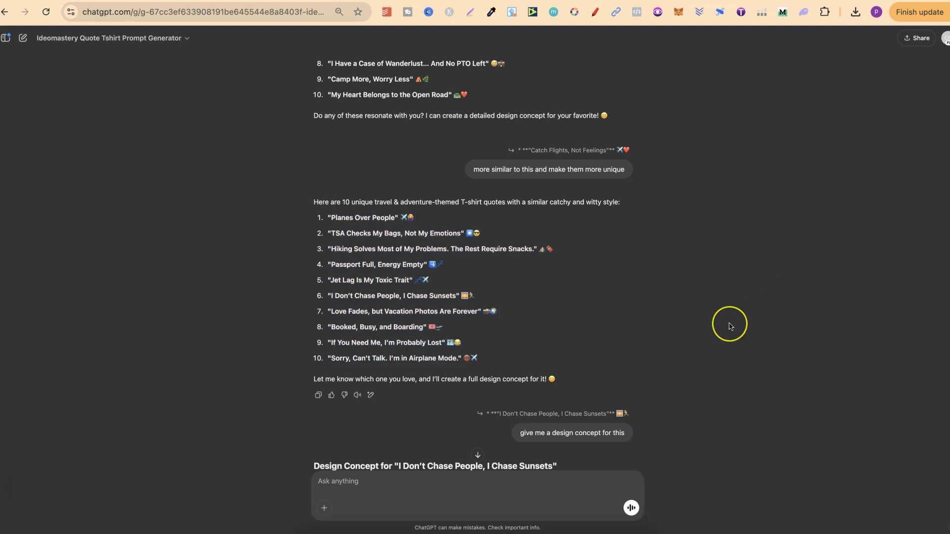
Highlight 'I Don't Chase People' in the quoted design concept reply
{"action": "scroll", "coordinate": [730, 323], "scroll_direction": "down", "scroll_amount": 6}
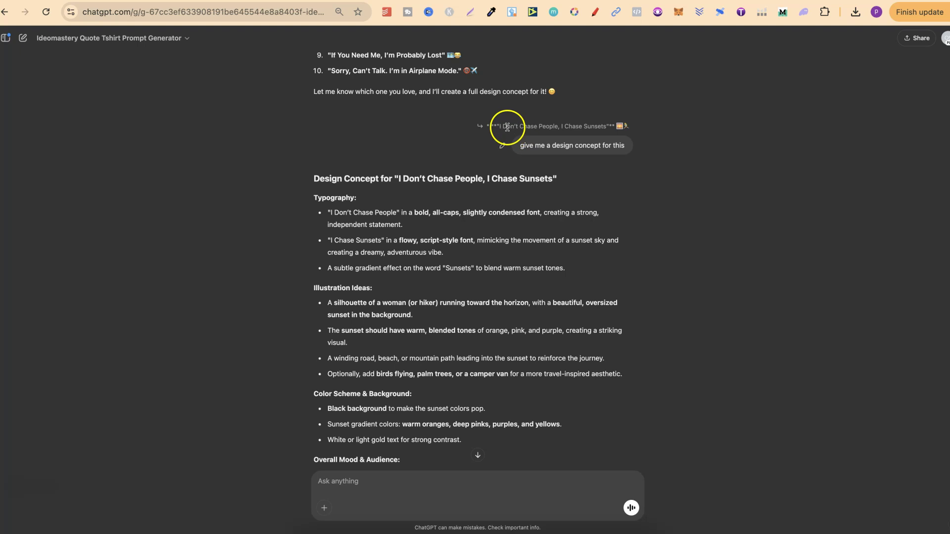
{"action": "left_click_drag", "start_coordinate": [500, 127], "coordinate": [608, 127]}
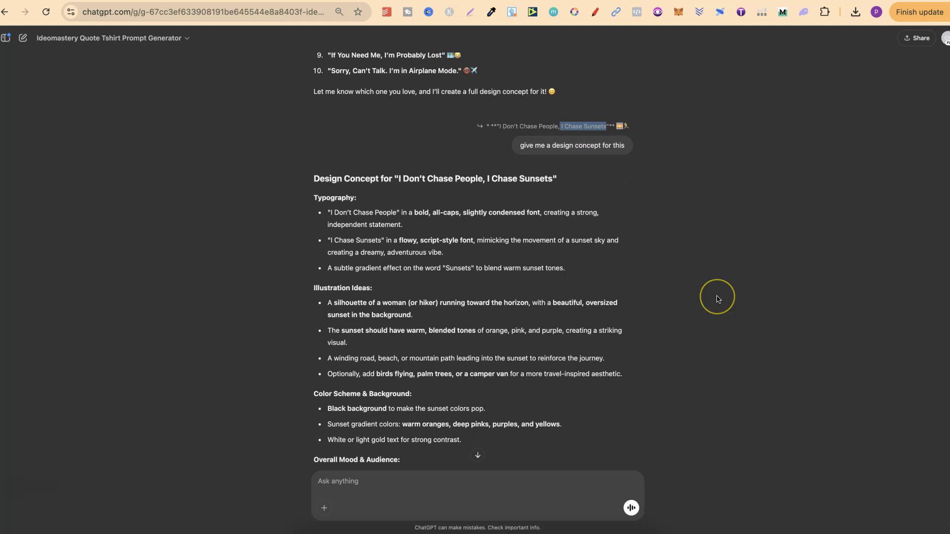
{"action": "scroll", "coordinate": [718, 297], "scroll_direction": "down", "scroll_amount": 3}
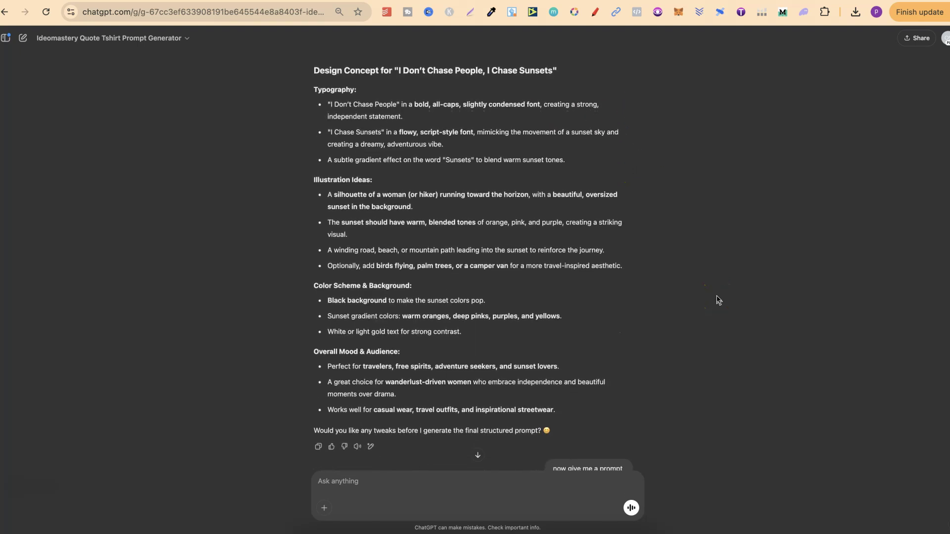
{"action": "left_click", "coordinate": [323, 90]}
Highlight the Illustration Ideas, Color Scheme and Mood headings and the concept title
{"action": "left_click_drag", "start_coordinate": [314, 180], "coordinate": [390, 184]}
{"action": "left_click_drag", "start_coordinate": [318, 286], "coordinate": [410, 290]}
{"action": "left_click_drag", "start_coordinate": [401, 353], "coordinate": [299, 354]}
{"action": "left_click", "coordinate": [670, 342]}
{"action": "left_click_drag", "start_coordinate": [378, 182], "coordinate": [306, 185]}
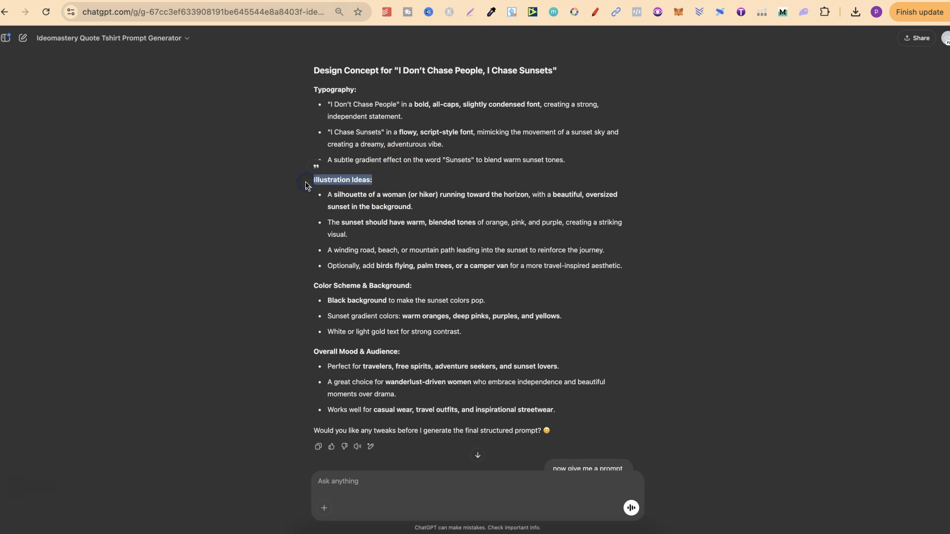
{"action": "left_click_drag", "start_coordinate": [413, 286], "coordinate": [314, 285]}
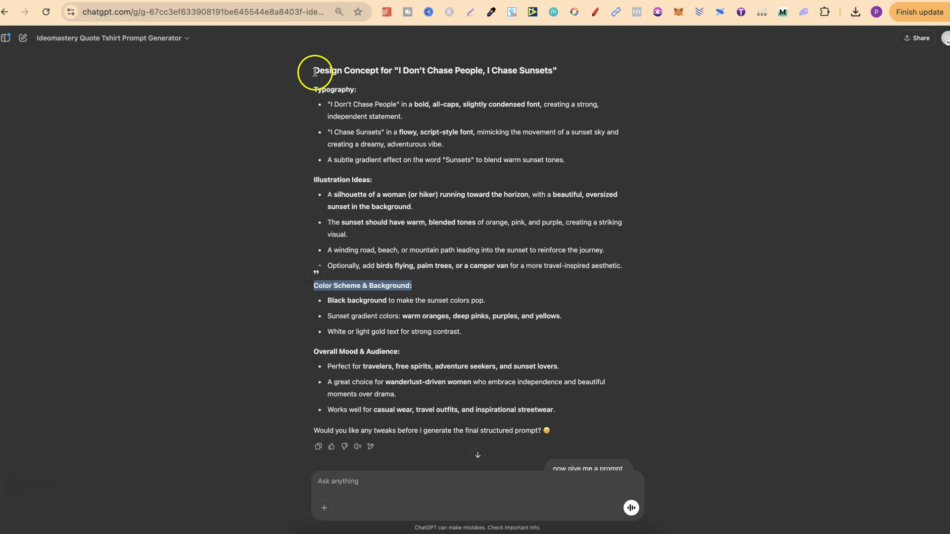
{"action": "left_click_drag", "start_coordinate": [313, 70], "coordinate": [553, 65]}
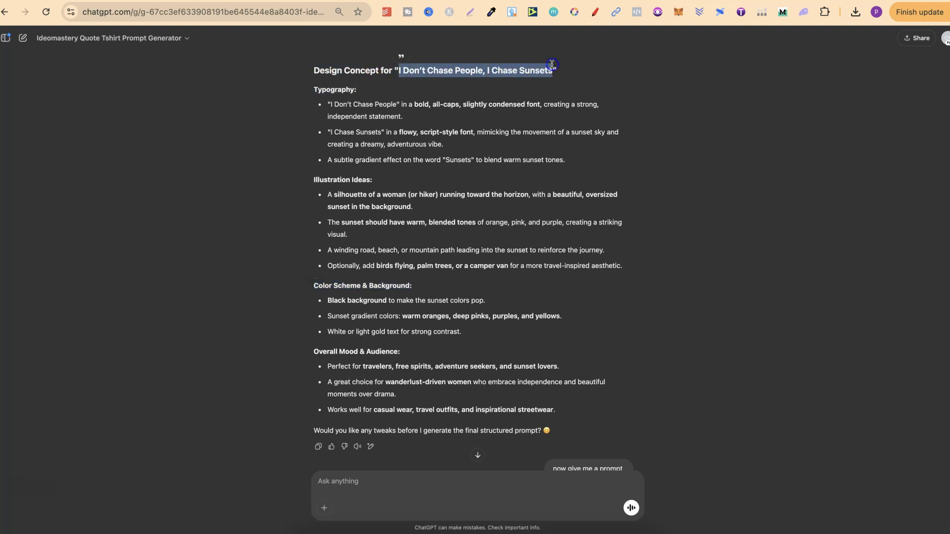
{"action": "scroll", "coordinate": [698, 320], "scroll_direction": "down", "scroll_amount": 6}
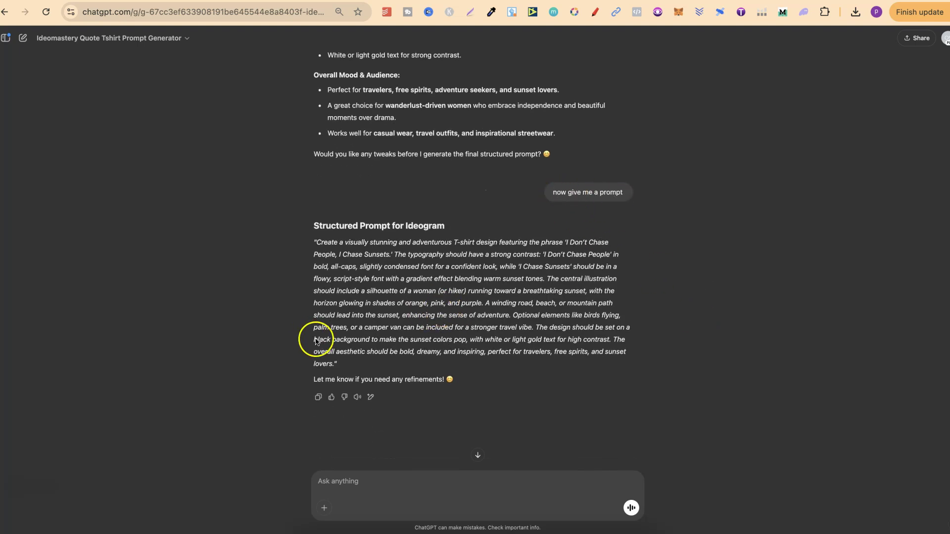
Copy the sunsets tee's Structured Prompt for Ideogram paragraph
{"action": "left_click_drag", "start_coordinate": [334, 364], "coordinate": [318, 246]}
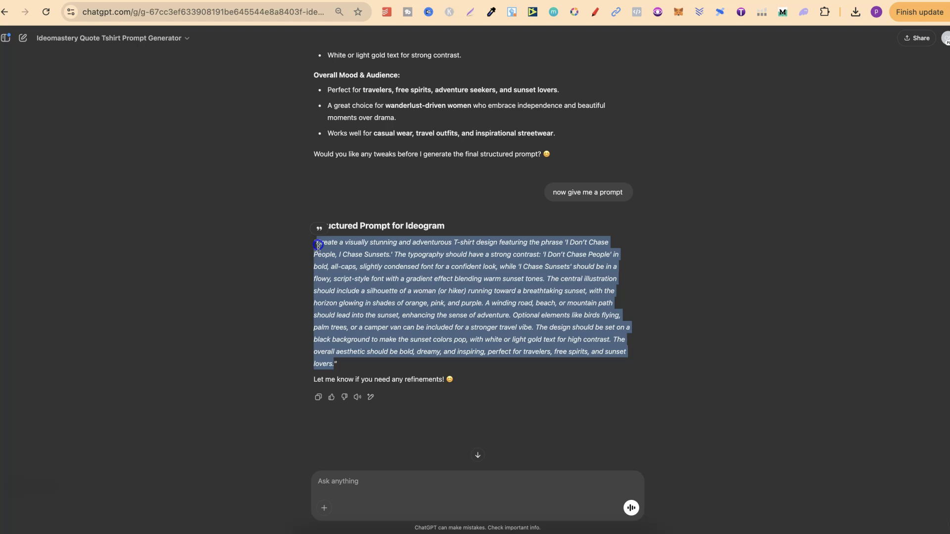
{"action": "right_click", "coordinate": [394, 271]}
{"action": "left_click", "coordinate": [418, 299]}
Paste the sunsets prompt into Ideogram and generate it with Turbo rendering
{"action": "left_click", "coordinate": [723, 4]}
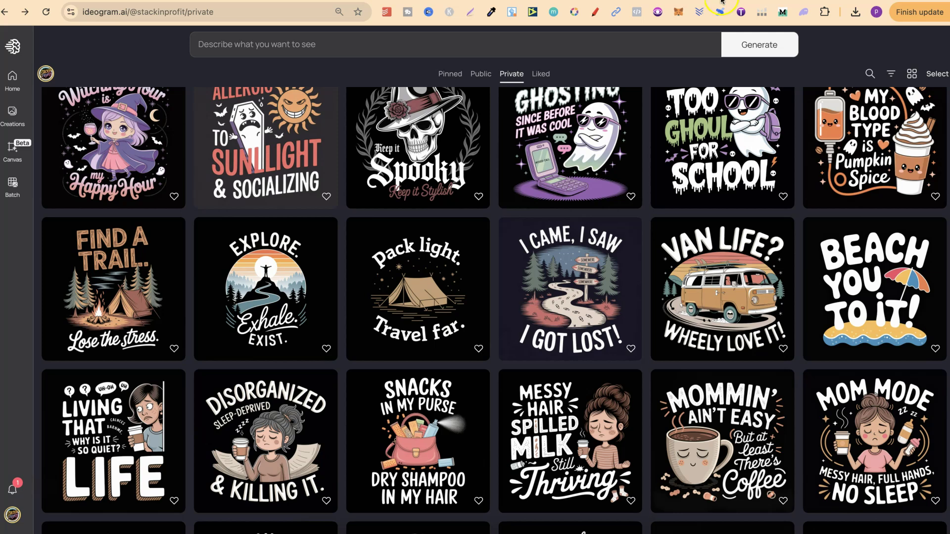
{"action": "left_click", "coordinate": [366, 48]}
{"action": "left_click", "coordinate": [292, 47]}
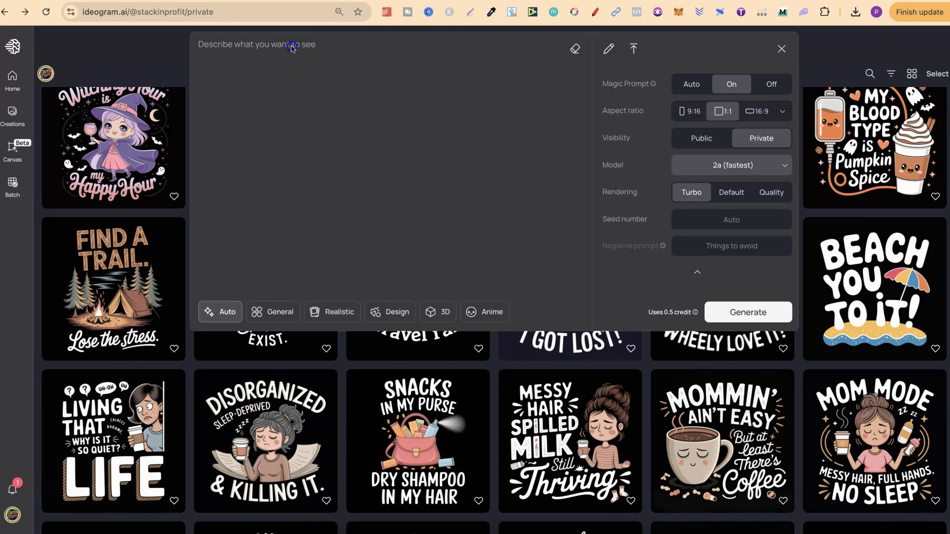
{"action": "key", "text": "ctrl+v"}
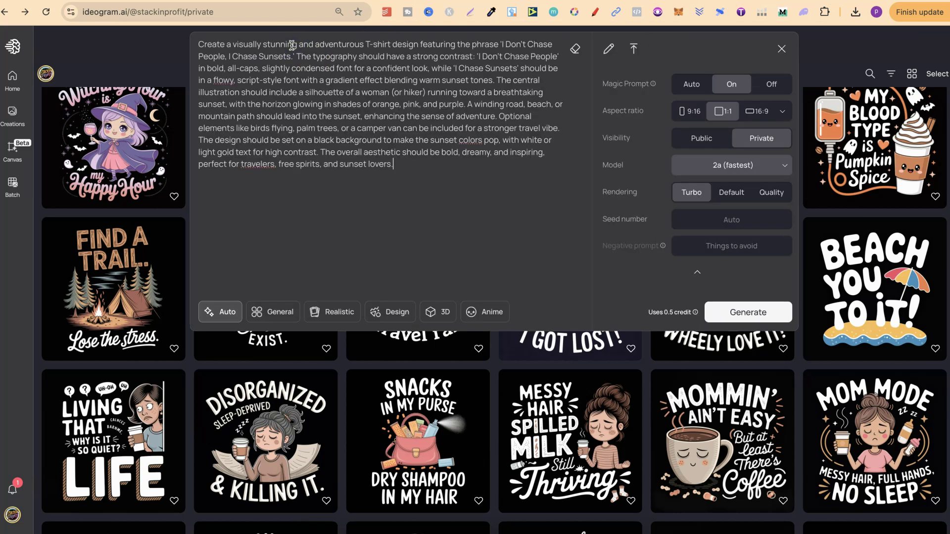
{"action": "mouse_move", "coordinate": [621, 87]}
{"action": "left_click", "coordinate": [686, 202]}
{"action": "left_click", "coordinate": [732, 312]}
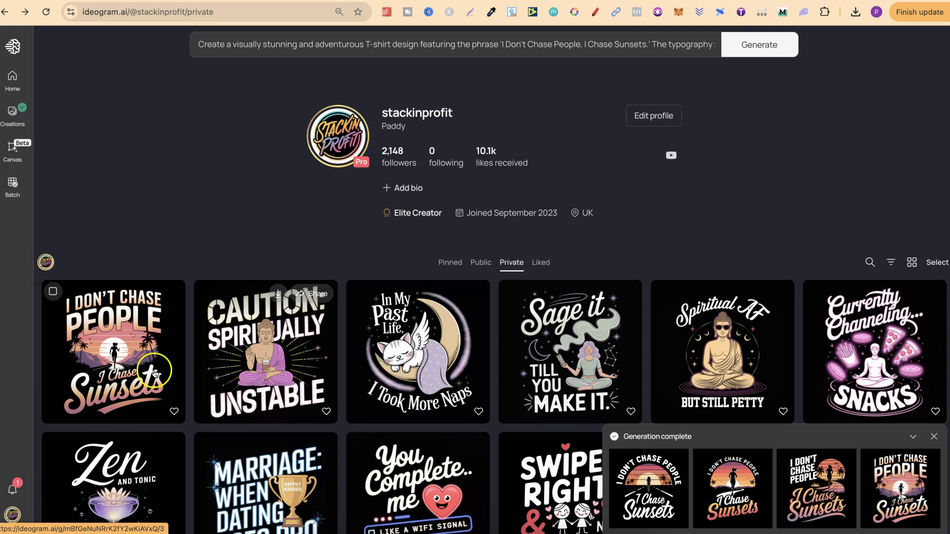
Open the new Chase Sunsets design and compare its four variants
{"action": "left_click", "coordinate": [110, 349]}
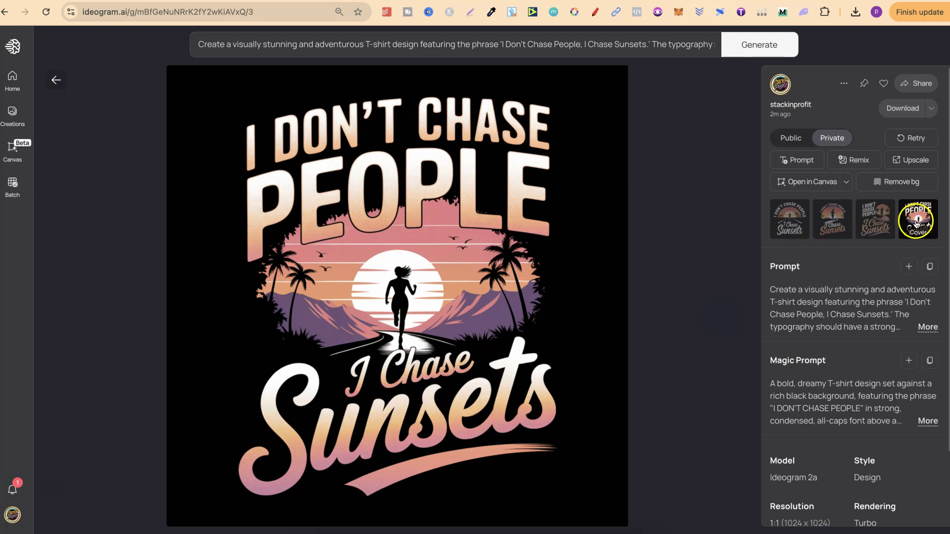
{"action": "key", "text": "Right"}
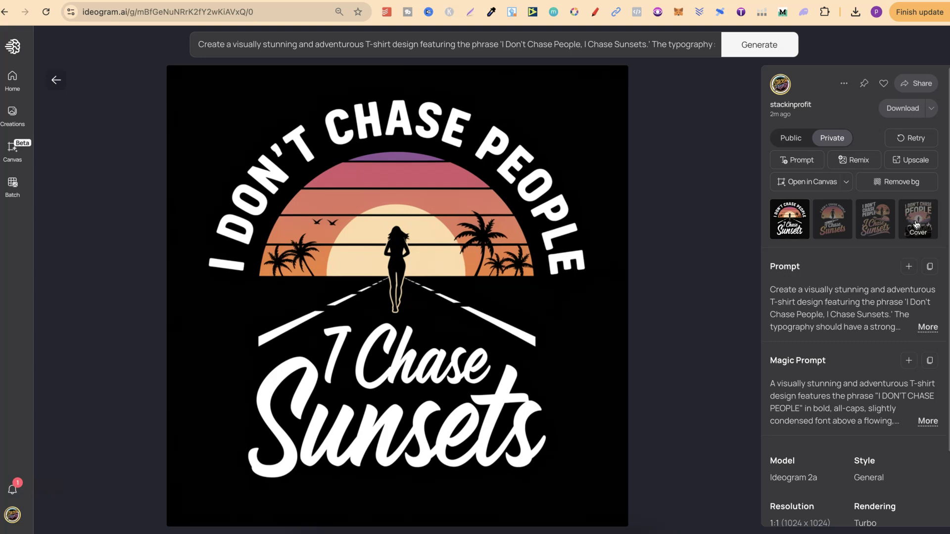
{"action": "key", "text": "Right"}
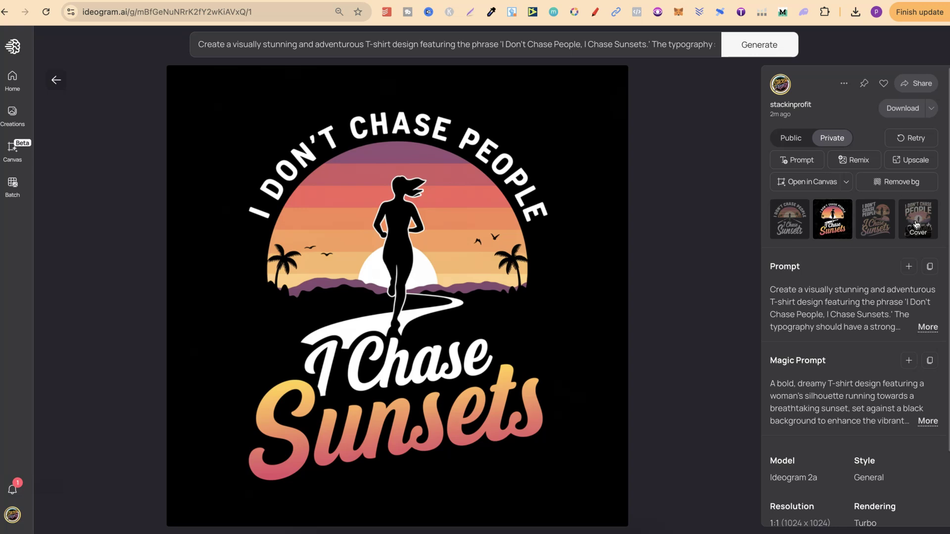
{"action": "key", "text": "Right"}
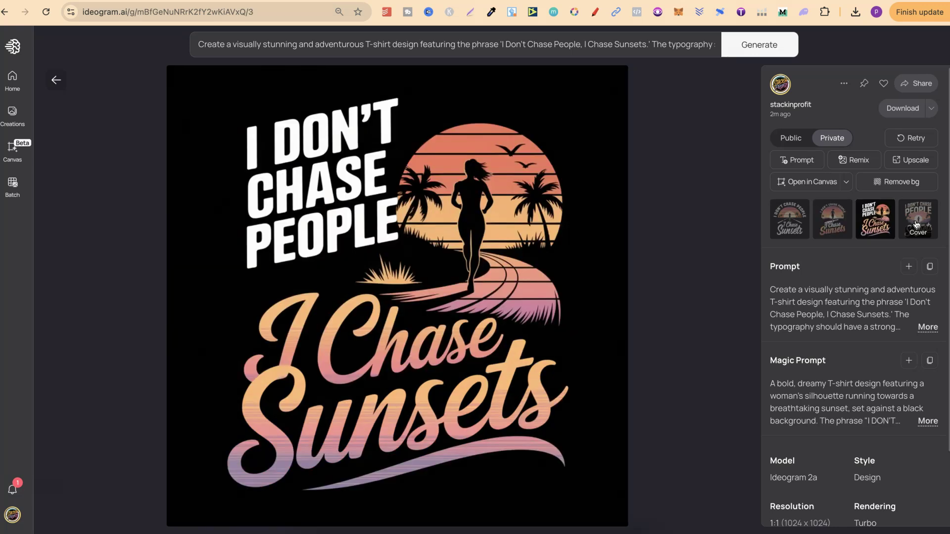
{"action": "key", "text": "Left"}
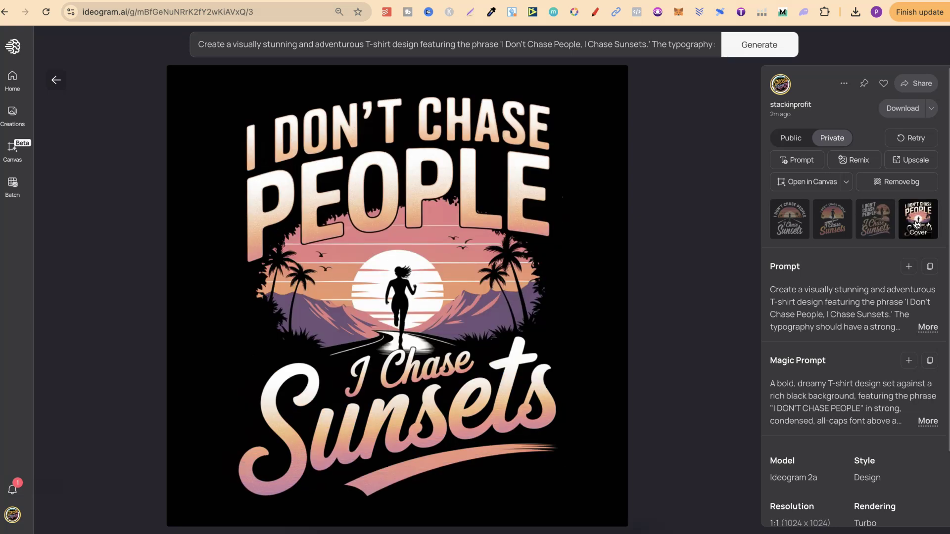
{"action": "key", "text": "Right"}
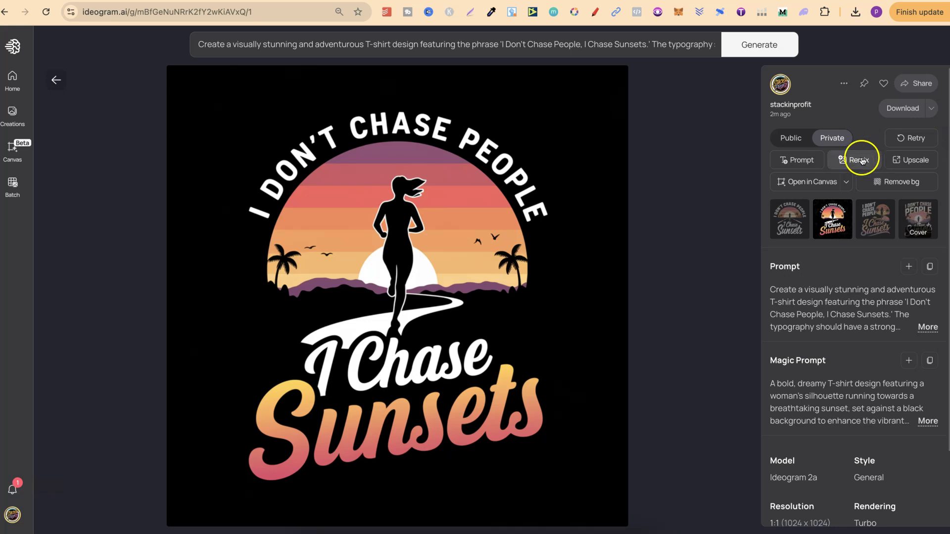
Return to the private gallery and highlight the Prompt Generator GPT's title
{"action": "left_click", "coordinate": [56, 79]}
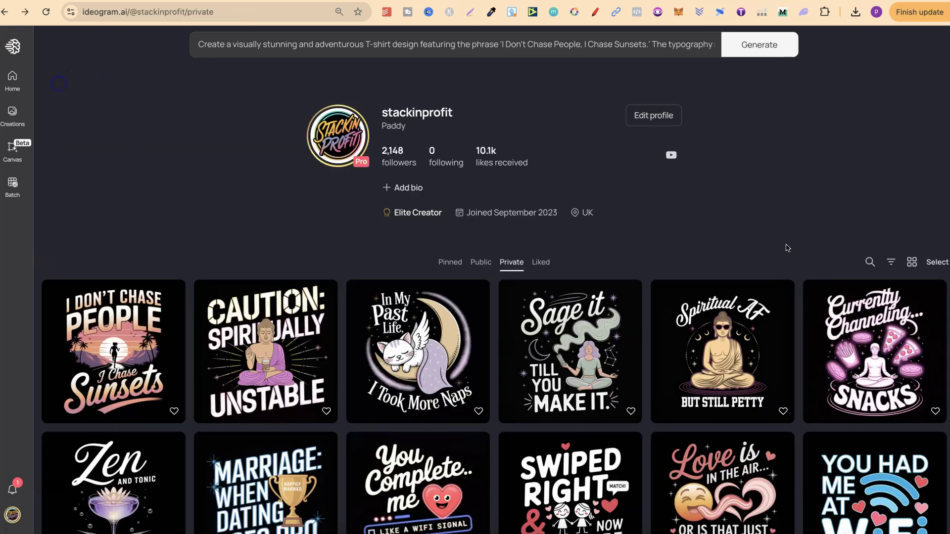
{"action": "scroll", "coordinate": [788, 249], "scroll_direction": "down", "scroll_amount": 5}
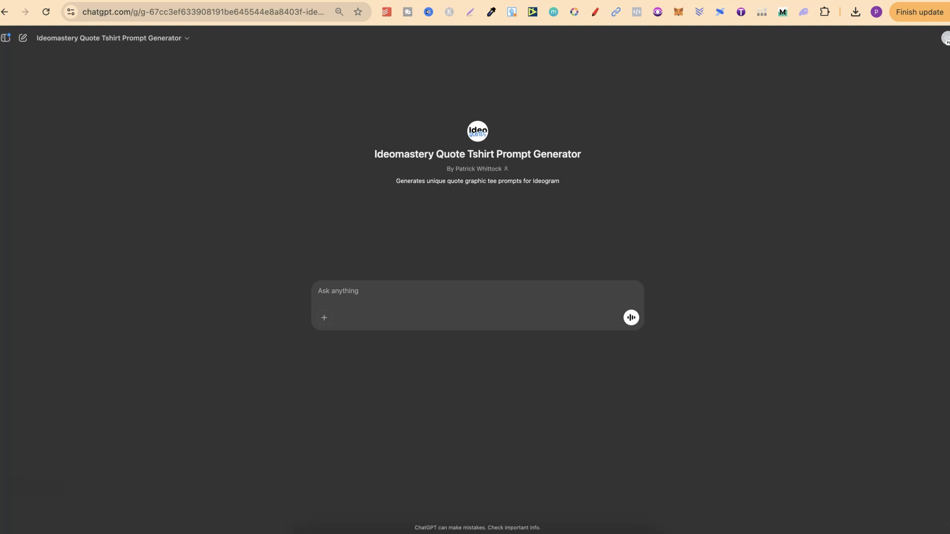
{"action": "left_click_drag", "start_coordinate": [384, 154], "coordinate": [583, 152]}
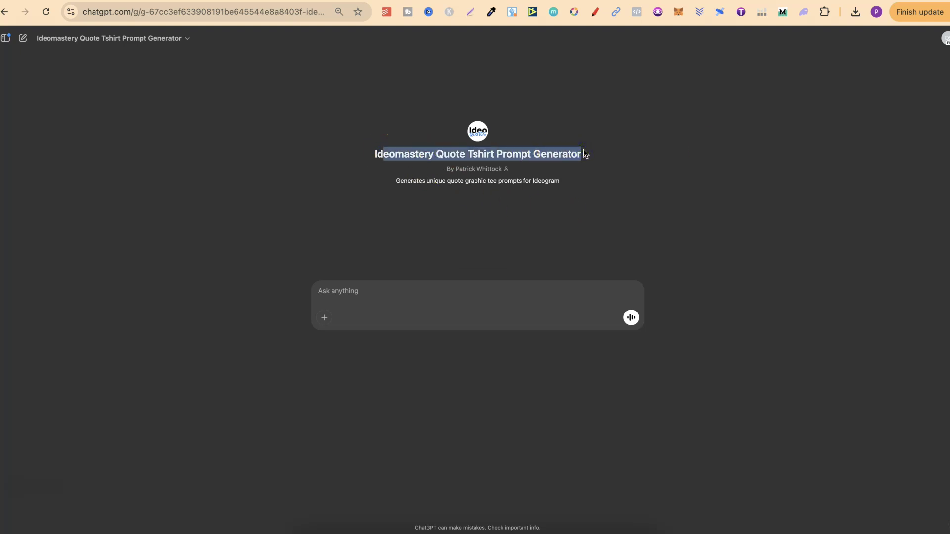
Highlight the Ideomastery Quote Tshirt Prompt Generator title, then move to the Gumroad IdeoMastery page
{"action": "left_click", "coordinate": [536, 153]}
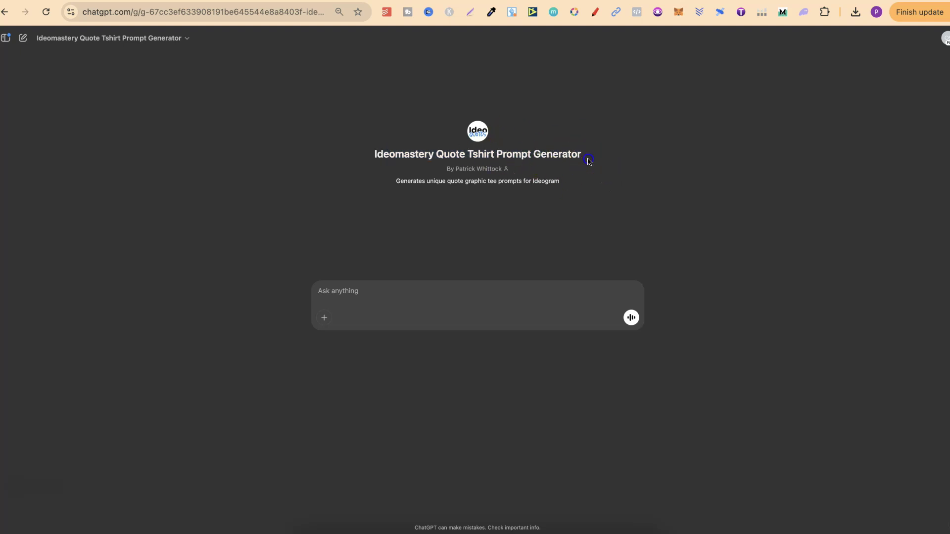
{"action": "left_click_drag", "start_coordinate": [589, 161], "coordinate": [348, 159]}
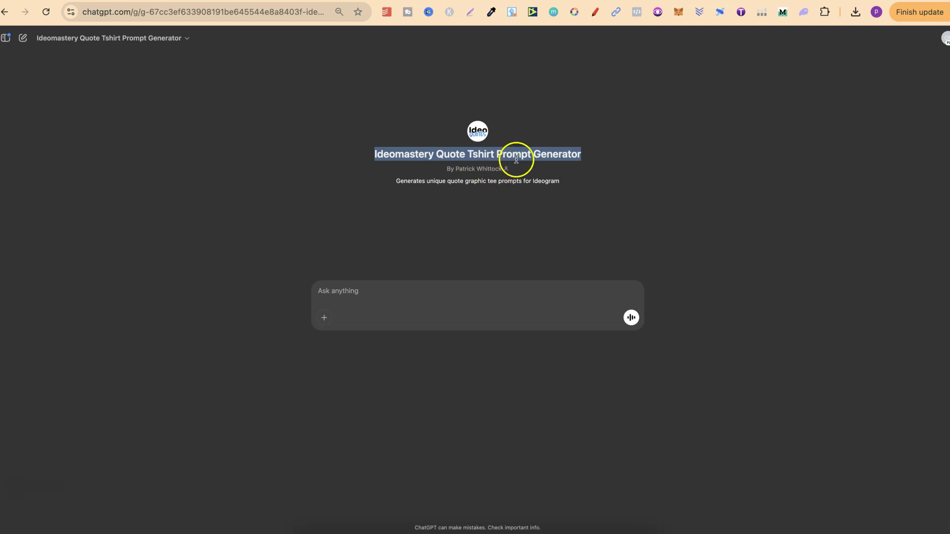
{"action": "key", "text": "ctrl+Tab"}
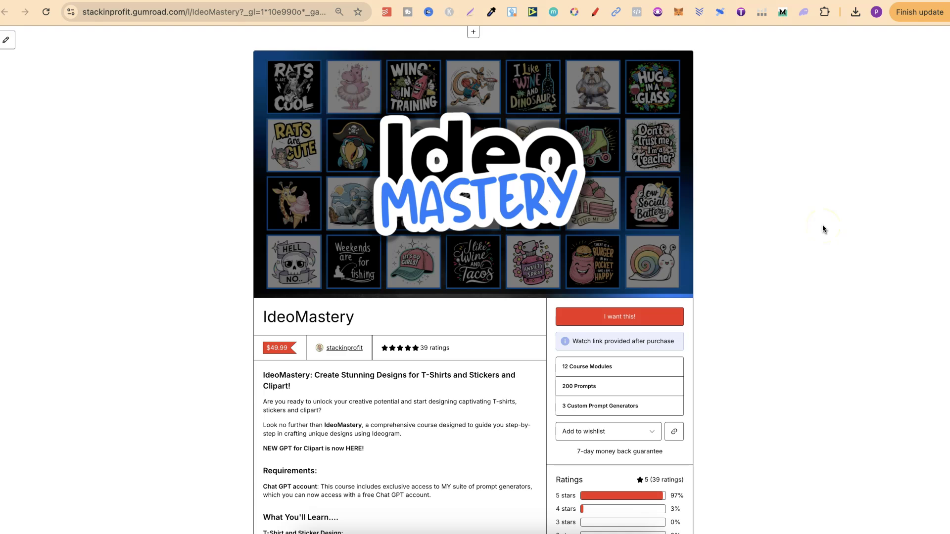
Highlight the '3 Custom Prompt Generators' line and the 'T-Shirt and Sticker Design' heading on the course page
{"action": "left_click", "coordinate": [814, 299]}
{"action": "scroll", "coordinate": [814, 299], "scroll_direction": "down", "scroll_amount": 3}
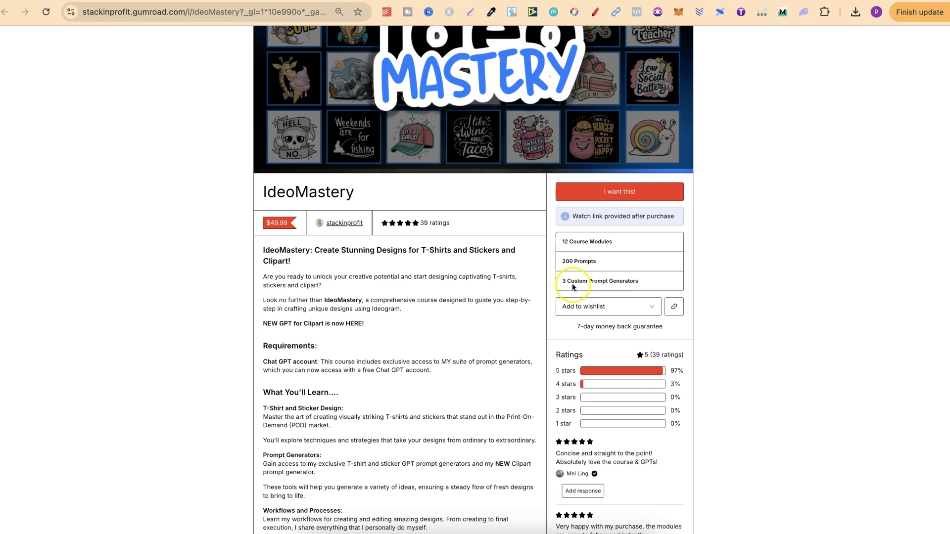
{"action": "left_click_drag", "start_coordinate": [561, 281], "coordinate": [649, 281]}
{"action": "left_click", "coordinate": [766, 293]}
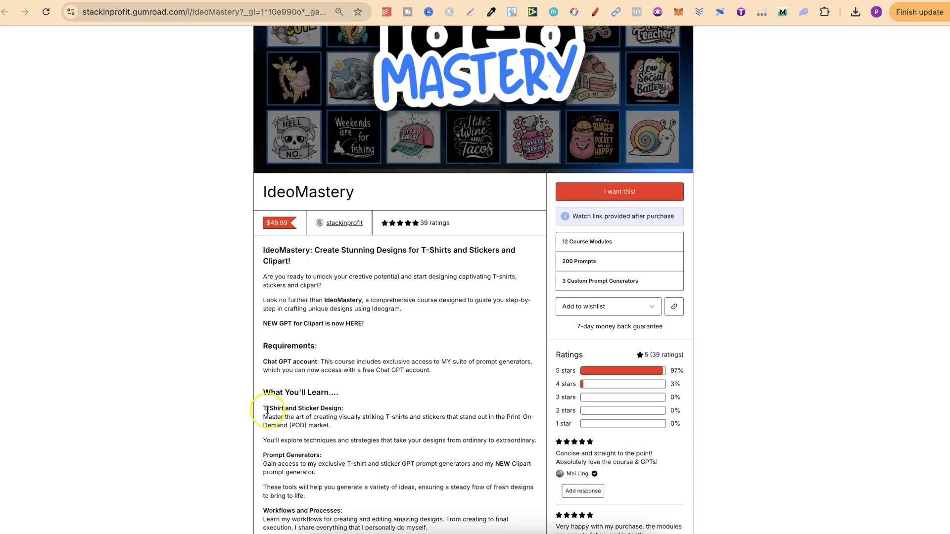
{"action": "left_click_drag", "start_coordinate": [263, 408], "coordinate": [345, 408]}
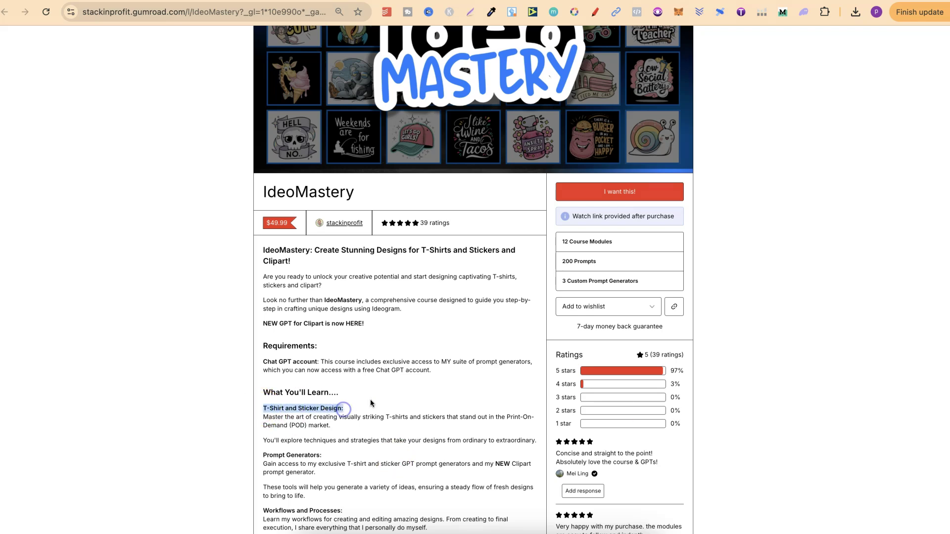
{"action": "left_click", "coordinate": [816, 320]}
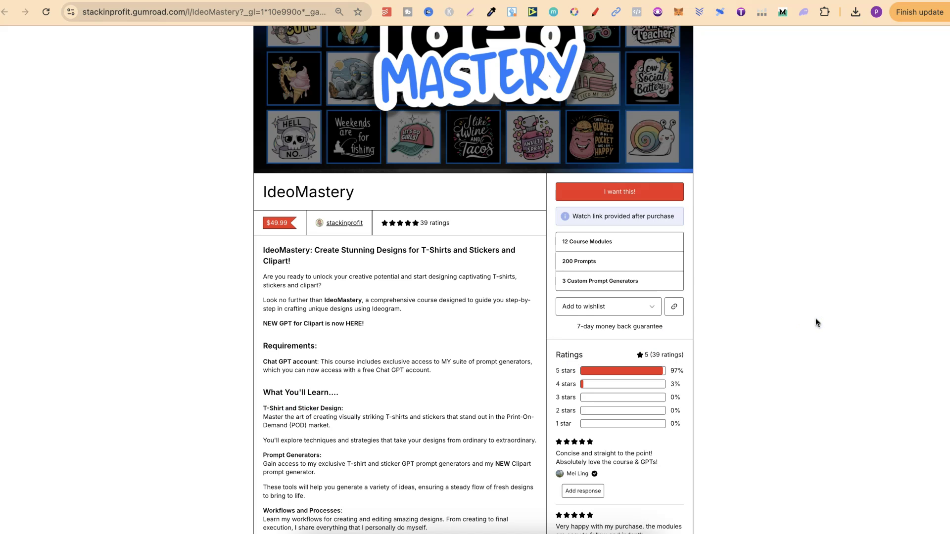
{"action": "scroll", "coordinate": [816, 322], "scroll_direction": "up", "scroll_amount": 3}
Leave the Gumroad page and return to the quote tee prompt generator work
{"action": "left_click", "coordinate": [797, 58]}
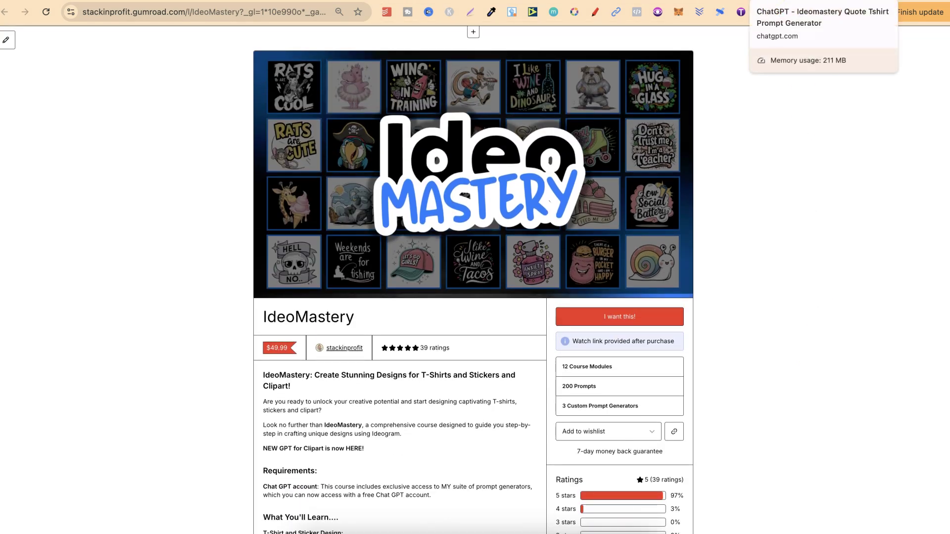
{"action": "left_click", "coordinate": [802, 1]}
{"action": "left_click", "coordinate": [756, 149]}
{"action": "left_click", "coordinate": [365, 169]}
{"action": "left_click", "coordinate": [626, 185]}
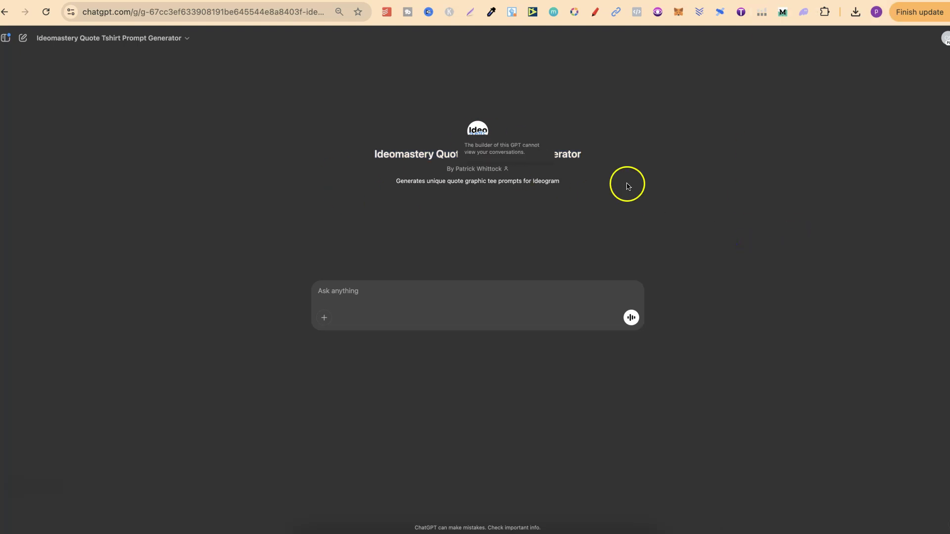
{"action": "left_click", "coordinate": [634, 181]}
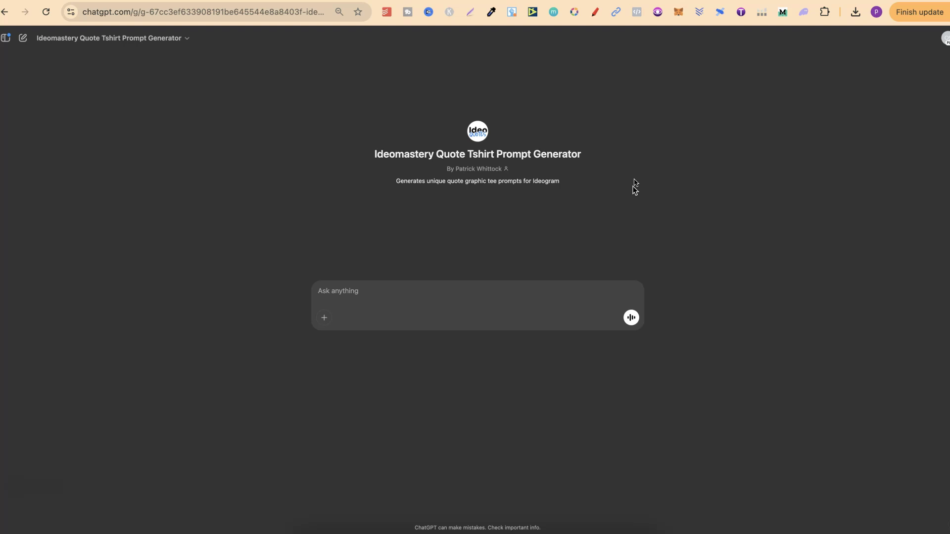
{"action": "left_click", "coordinate": [759, 53]}
{"action": "left_click", "coordinate": [726, 2]}
{"action": "left_click", "coordinate": [761, 271]}
{"action": "scroll", "coordinate": [795, 343], "scroll_direction": "down", "scroll_amount": 8}
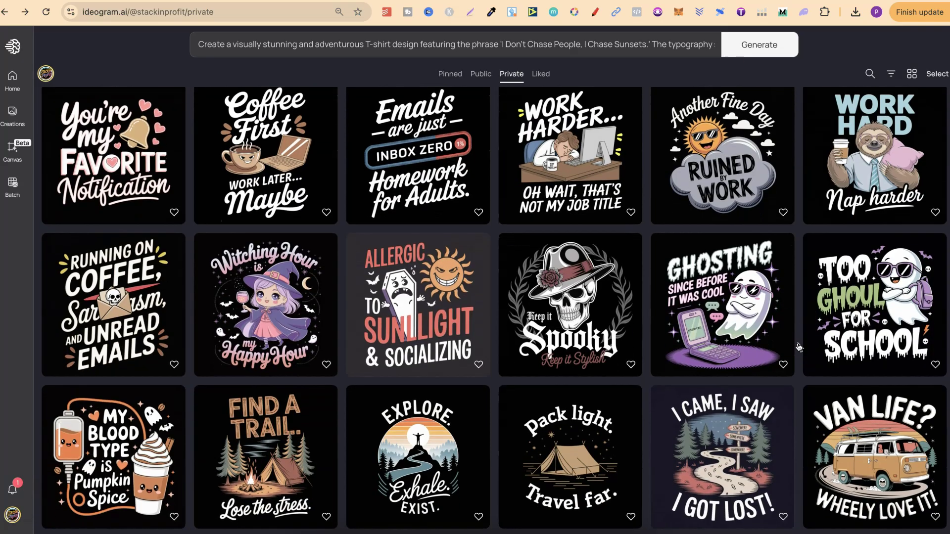
{"action": "scroll", "coordinate": [799, 346], "scroll_direction": "down", "scroll_amount": 1}
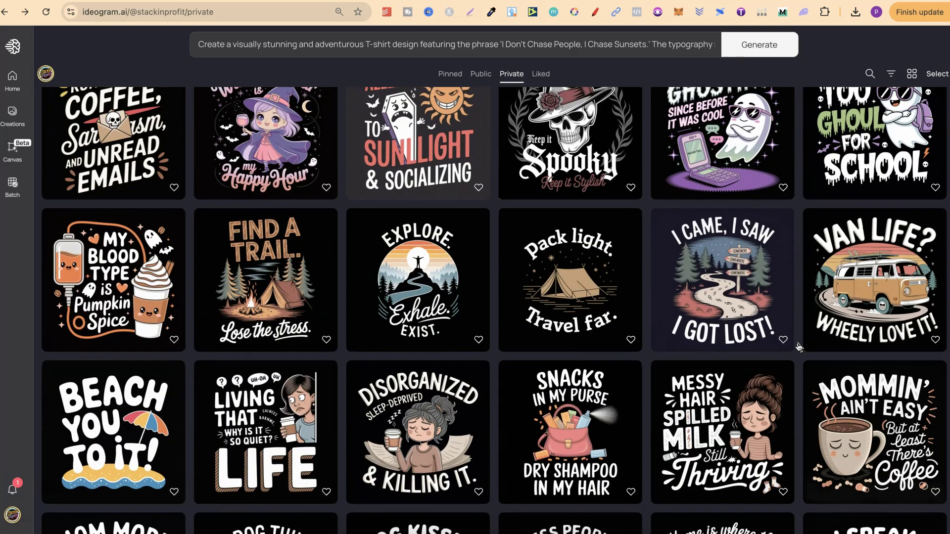
{"action": "scroll", "coordinate": [799, 346], "scroll_direction": "down", "scroll_amount": 3}
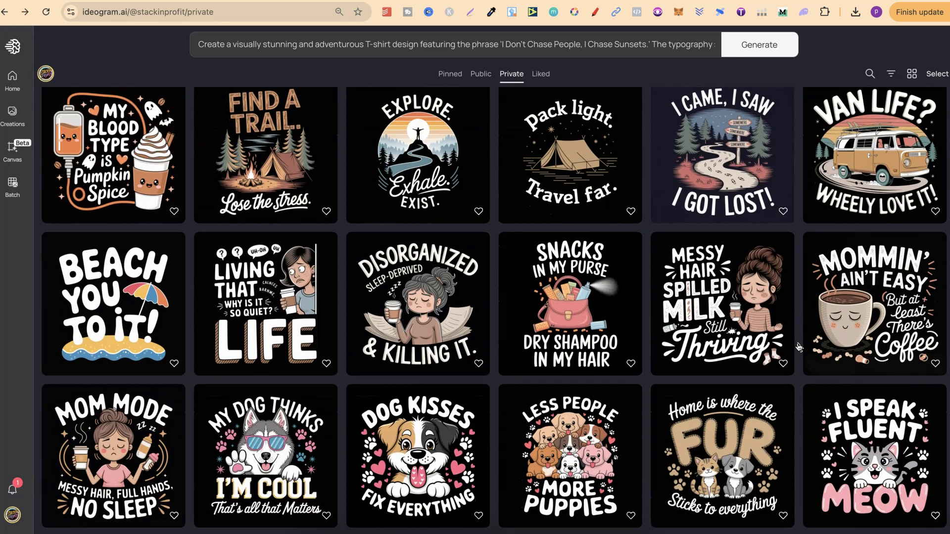
{"action": "scroll", "coordinate": [799, 346], "scroll_direction": "down", "scroll_amount": 8}
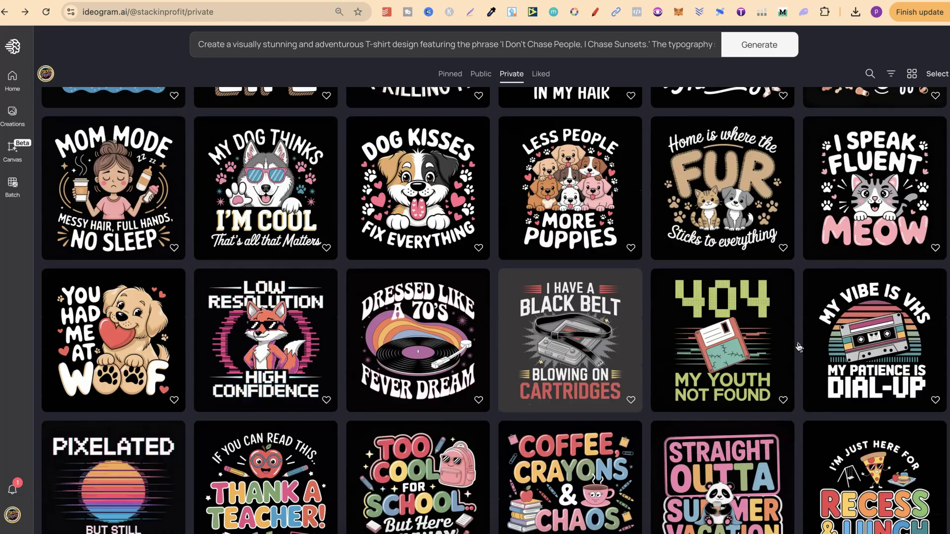
{"action": "scroll", "coordinate": [799, 346], "scroll_direction": "up", "scroll_amount": 9}
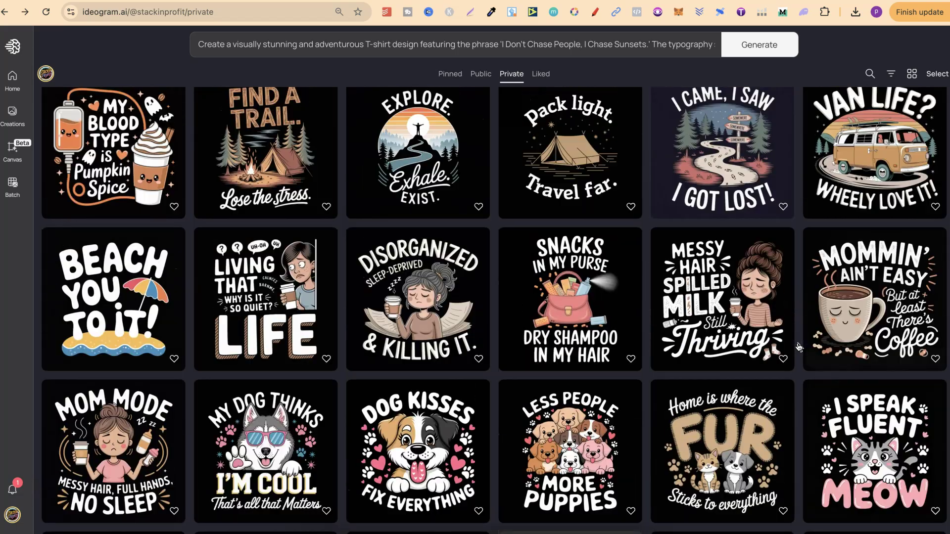
{"action": "scroll", "coordinate": [799, 347], "scroll_direction": "up", "scroll_amount": 10}
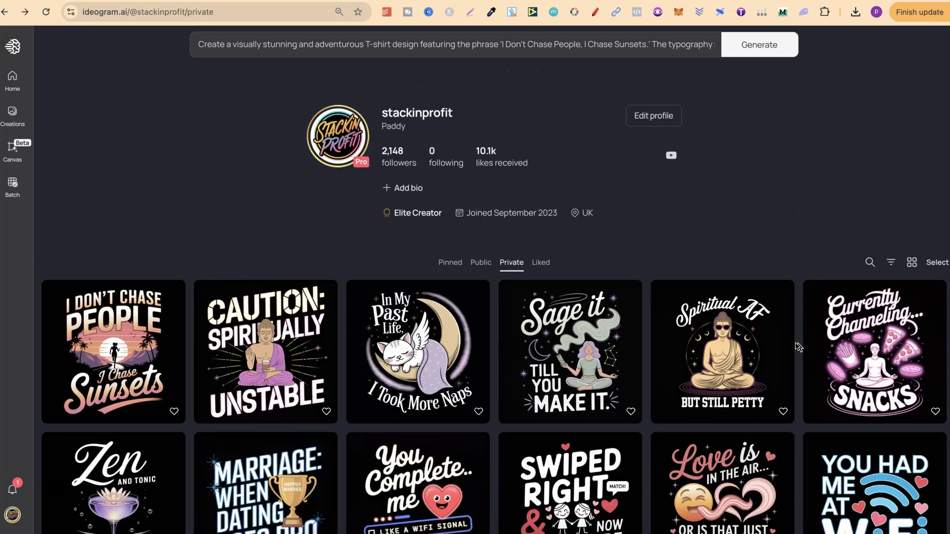